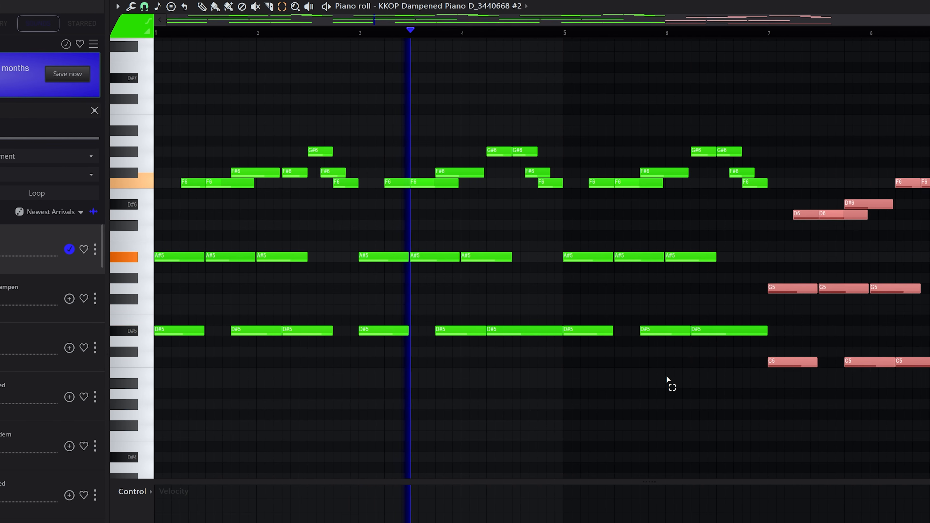
# Preview several sounds from the 'dampened' search results in the sound browser.
pyautogui.click(655, 381)
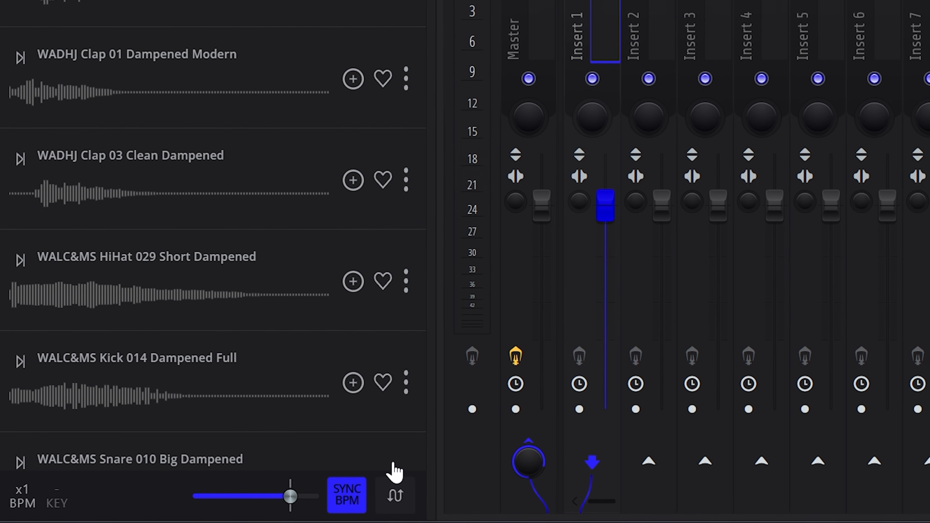
pyautogui.click(395, 495)
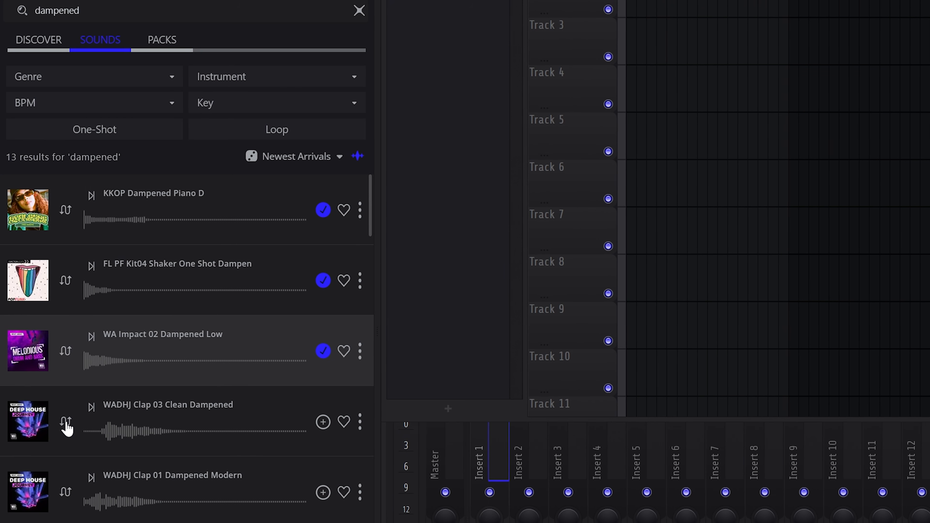
pyautogui.click(62, 424)
pyautogui.click(53, 280)
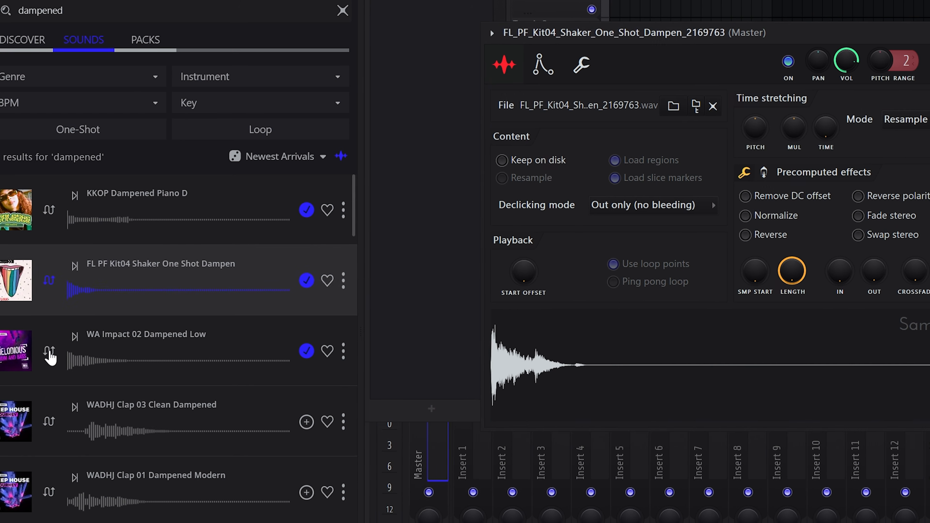
pyautogui.click(52, 351)
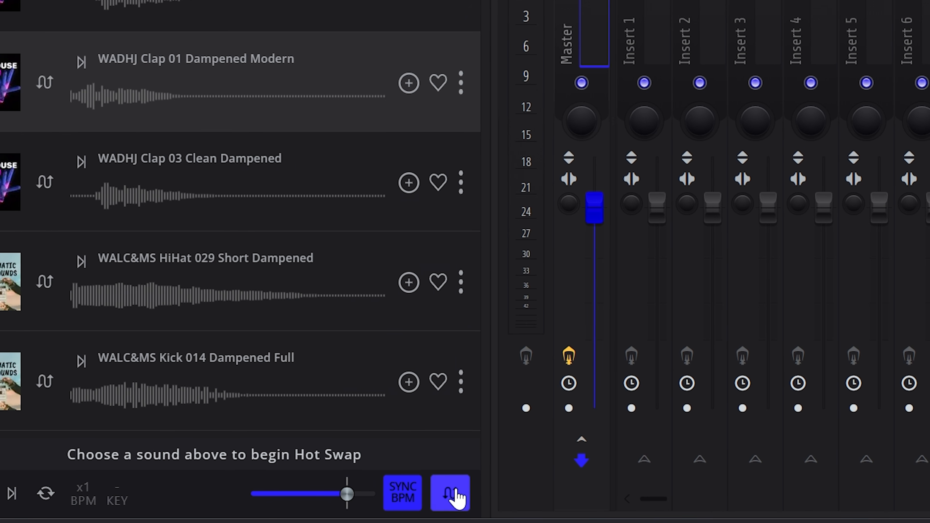
pyautogui.click(453, 494)
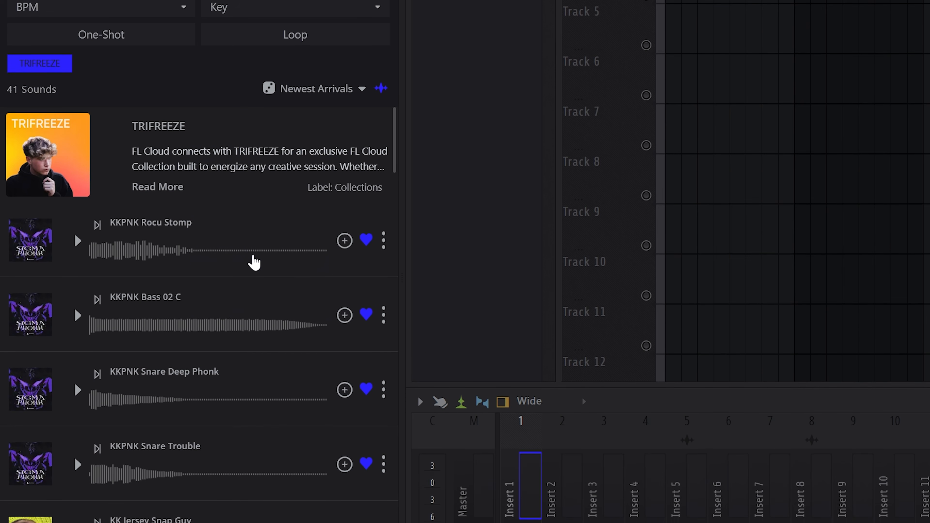
# Browse the TRIFREEZE collection sounds and inspect the flute balihit1 wet sampler settings.
pyautogui.scroll(-10, 252, 253)
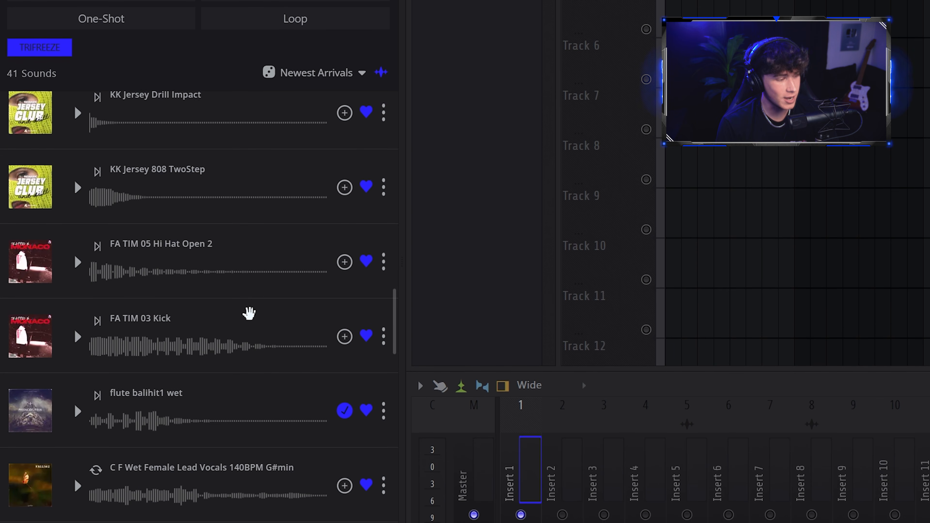
pyautogui.scroll(-5, 249, 304)
pyautogui.scroll(8, 248, 301)
pyautogui.click(77, 315)
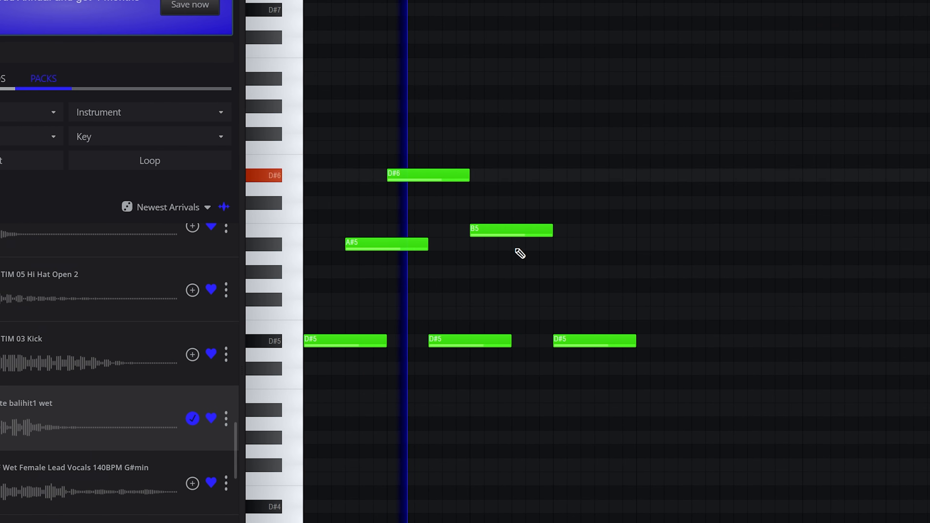
pyautogui.click(518, 244)
pyautogui.click(670, 230)
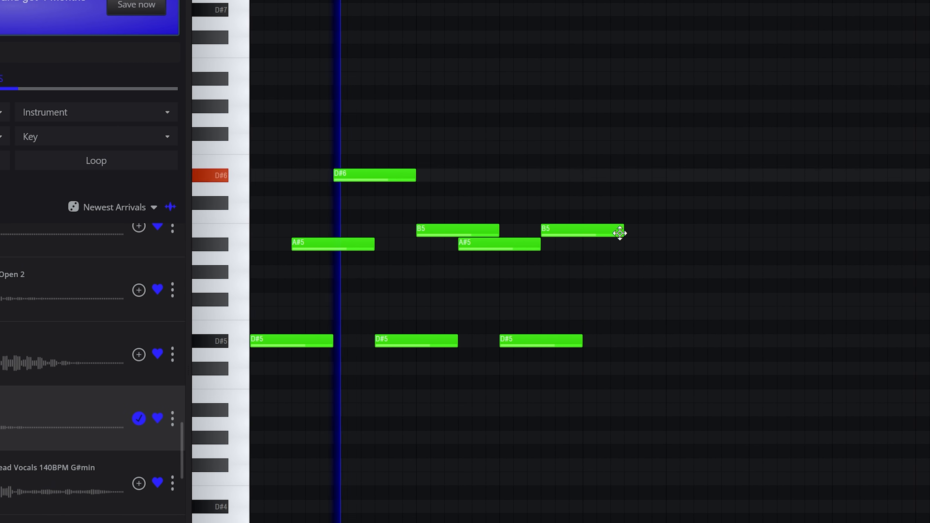
# Add and remove a note in the flute melody in the piano roll.
pyautogui.click(665, 245)
pyautogui.rightClick(595, 246)
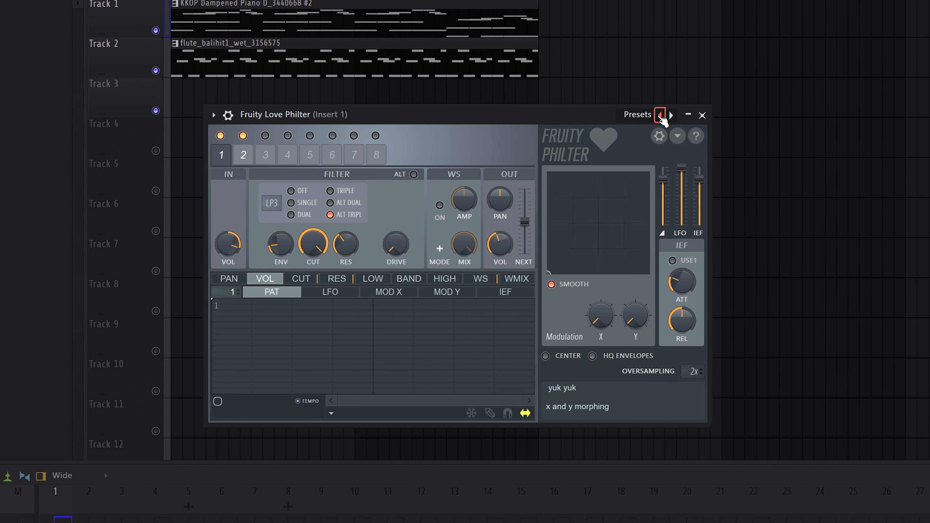
# Browse the Fruity Love Philter presets and the Insert 1 mixer track's saved states.
pyautogui.moveTo(605, 117); pyautogui.dragTo(538, 111)
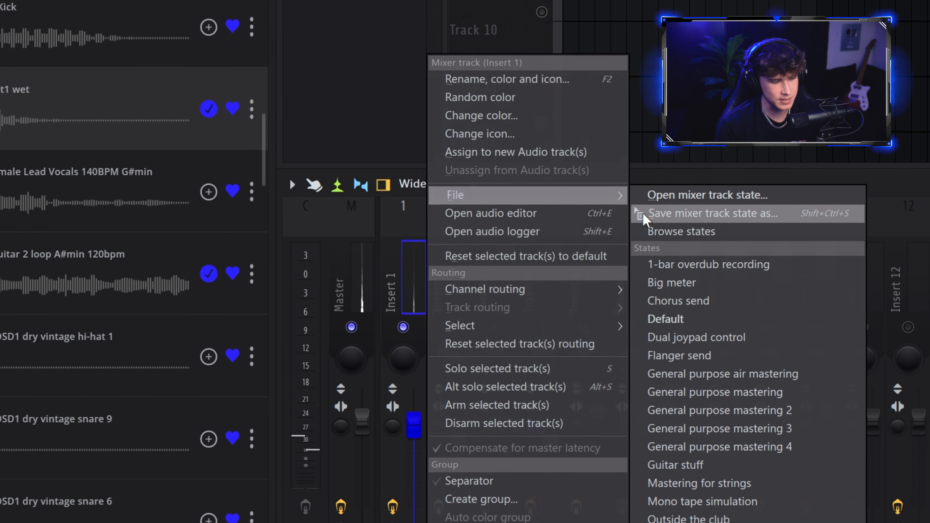
pyautogui.moveTo(642, 215); pyautogui.dragTo(898, 270)
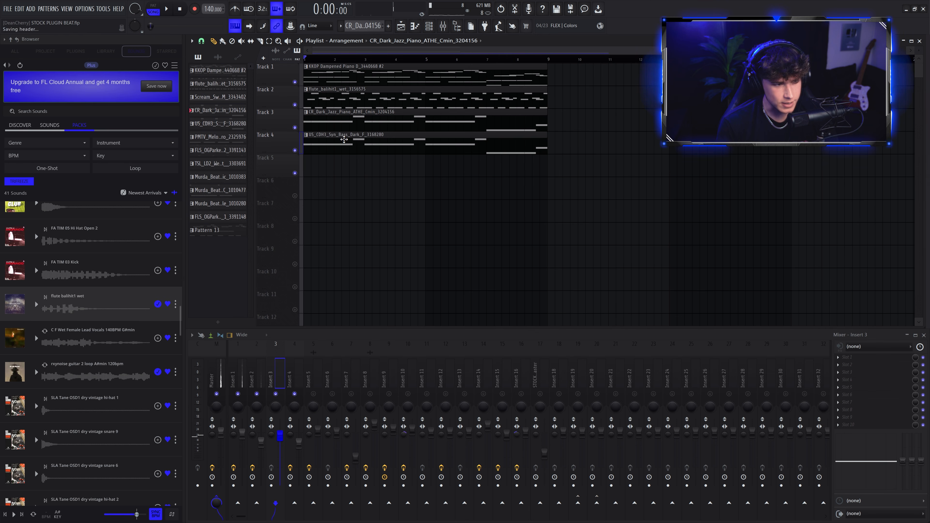
# Open the synth bass pattern and play back the arrangement.
pyautogui.doubleClick(344, 139)
pyautogui.press('space')
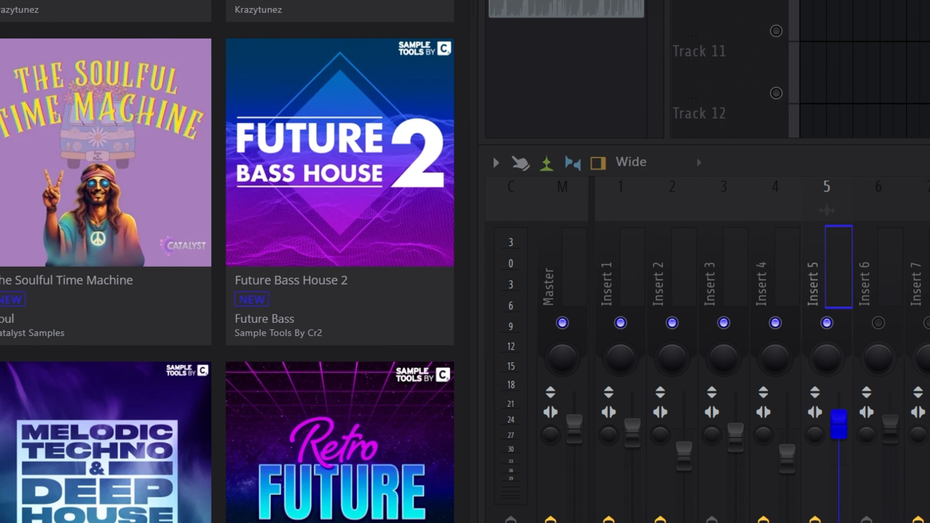
# Preview the rxynoise guitar 2 loop A#min 120bpm sample and drop it onto Track 5 of the playlist.
pyautogui.click(68, 270)
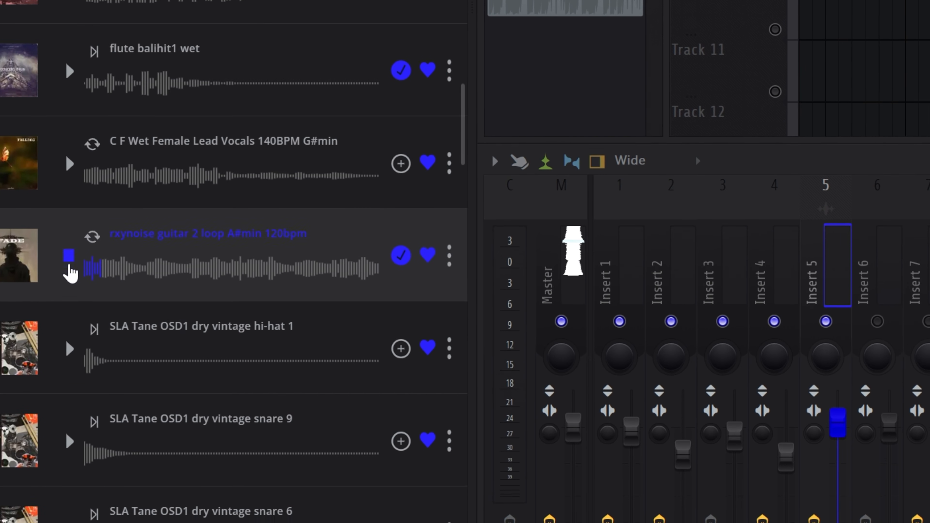
pyautogui.scroll(-2, 69, 270)
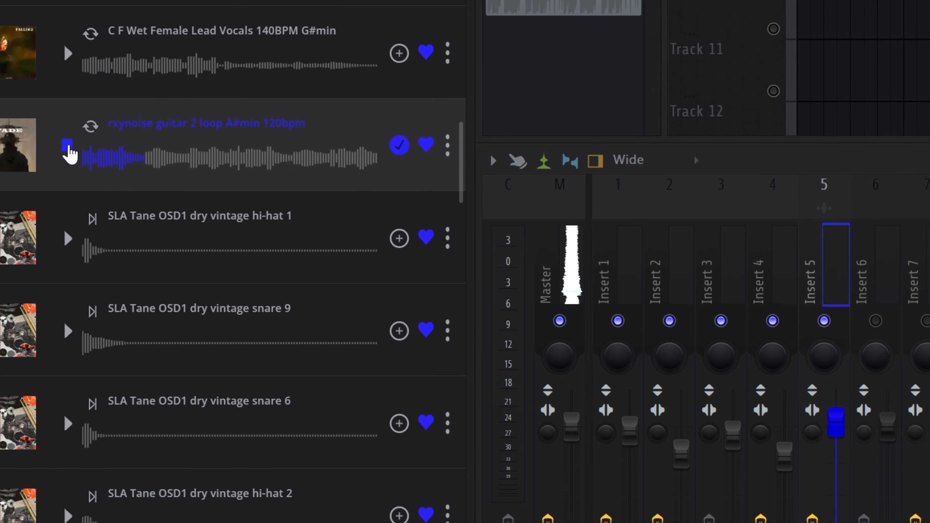
pyautogui.click(72, 151)
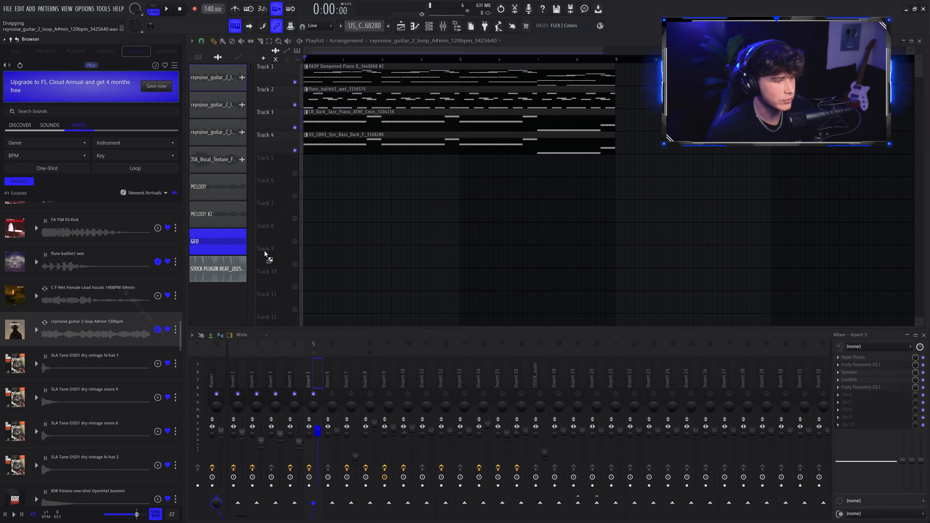
pyautogui.press('Return')
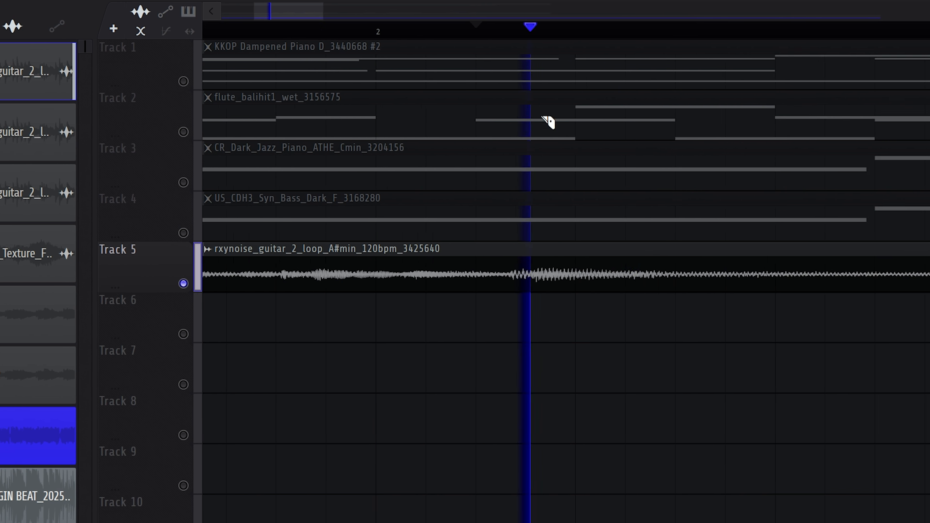
# Split the guitar loop clip on Track 5 and trim it to a shorter opening section.
pyautogui.scroll(2, 521, 328)
pyautogui.click(530, 273)
pyautogui.scroll(-5, 540, 418)
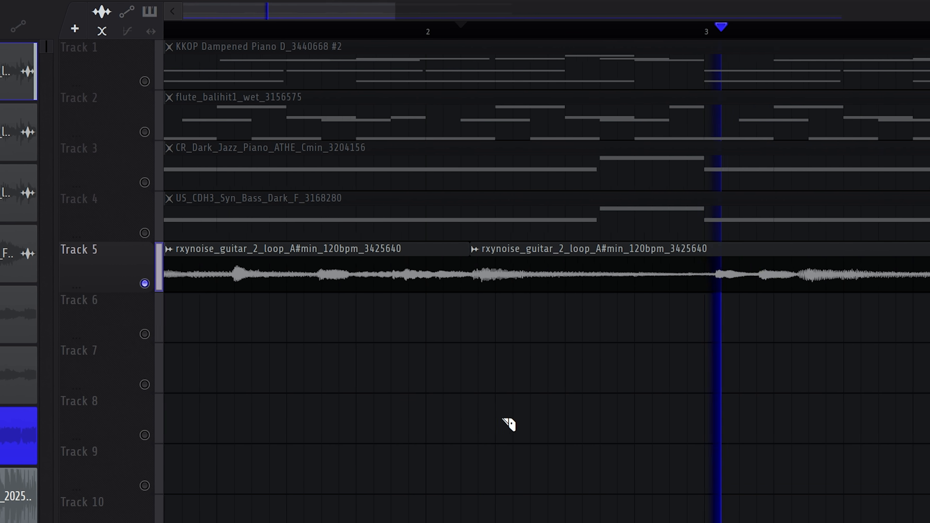
pyautogui.press('space')
pyautogui.click(680, 281)
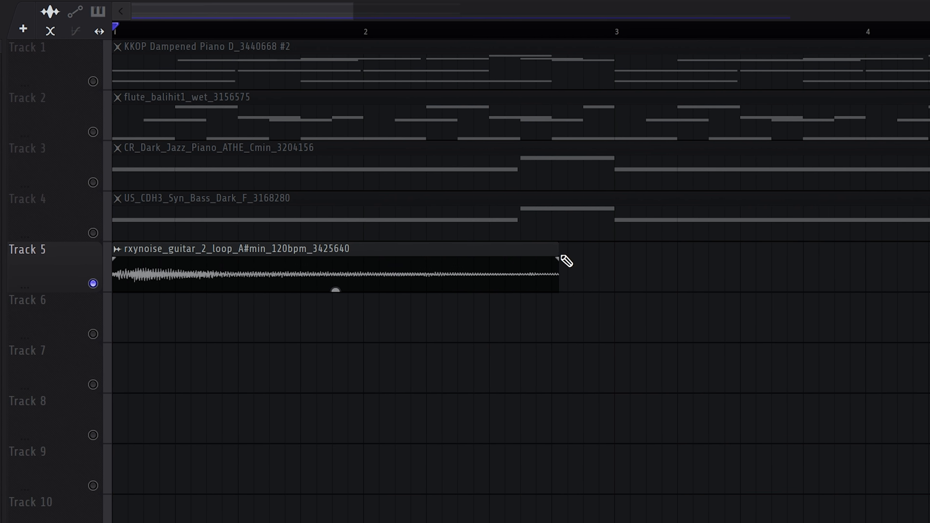
pyautogui.scroll(6, 565, 259)
pyautogui.moveTo(486, 259); pyautogui.dragTo(451, 260)
pyautogui.scroll(-6, 454, 385)
# Extend the guitar loop clip on Track 5 to end near bar 12.
pyautogui.scroll(2, 111, 309)
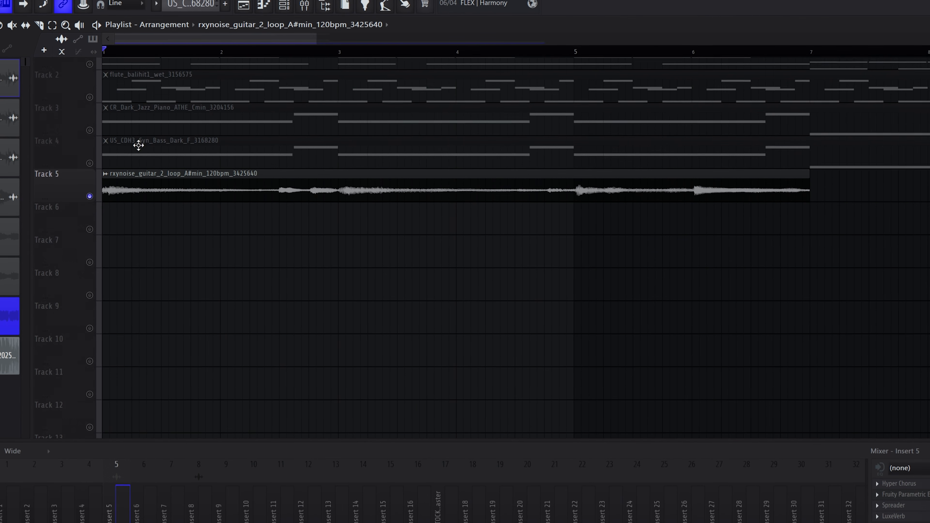
pyautogui.scroll(-3, 138, 146)
pyautogui.moveTo(518, 192); pyautogui.dragTo(874, 193)
pyautogui.click(761, 56)
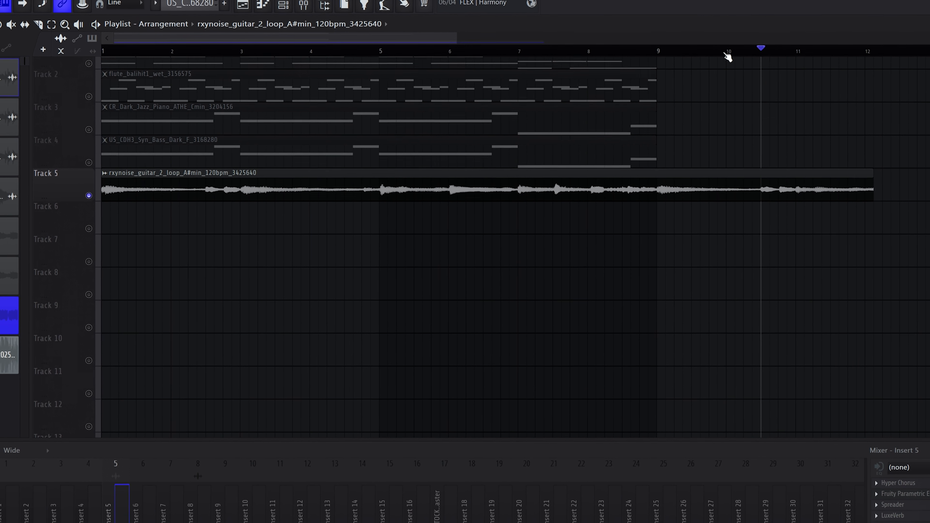
# Slice the guitar clip at two points in its first bars with the Slice tool.
pyautogui.press('space')
pyautogui.click(37, 26)
pyautogui.click(208, 193)
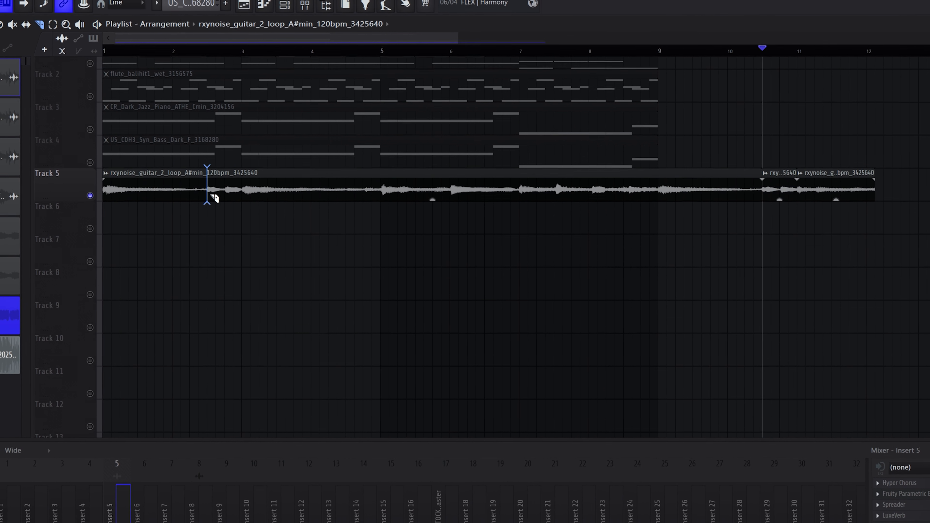
pyautogui.click(237, 192)
pyautogui.press('p')
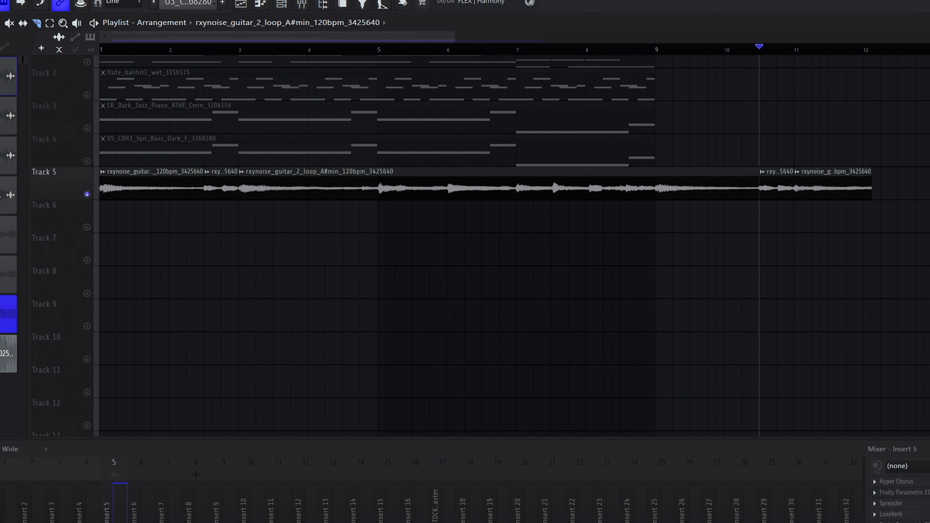
# Delete unwanted slices and rearrange the guitar chops into a four-bar pattern, then play it from the start.
pyautogui.rightClick(695, 192)
pyautogui.moveTo(772, 192); pyautogui.dragTo(357, 193)
pyautogui.rightClick(806, 201)
pyautogui.click(185, 194)
pyautogui.click(245, 192)
pyautogui.click(102, 52)
pyautogui.press('space')
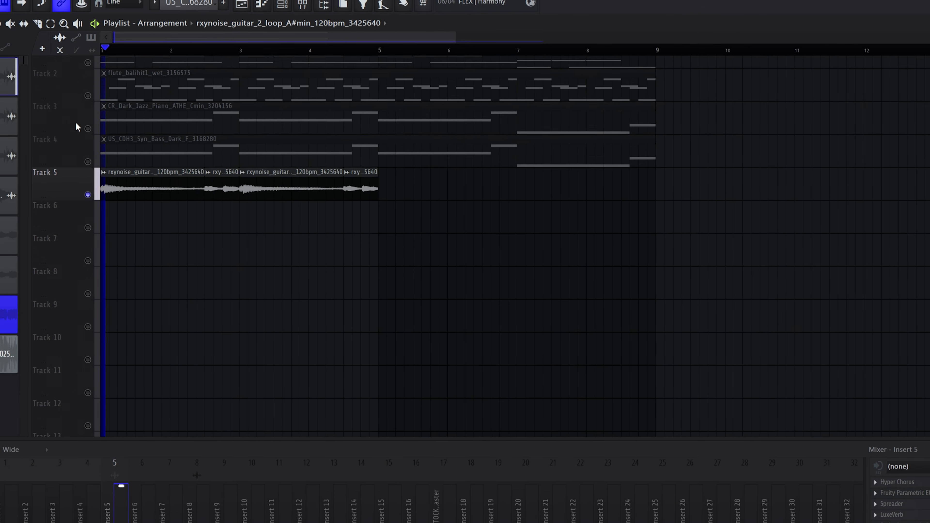
# Repeat the four-bar guitar chop pattern across bars 5 to 9 on Track 5.
pyautogui.scroll(1, 169, 153)
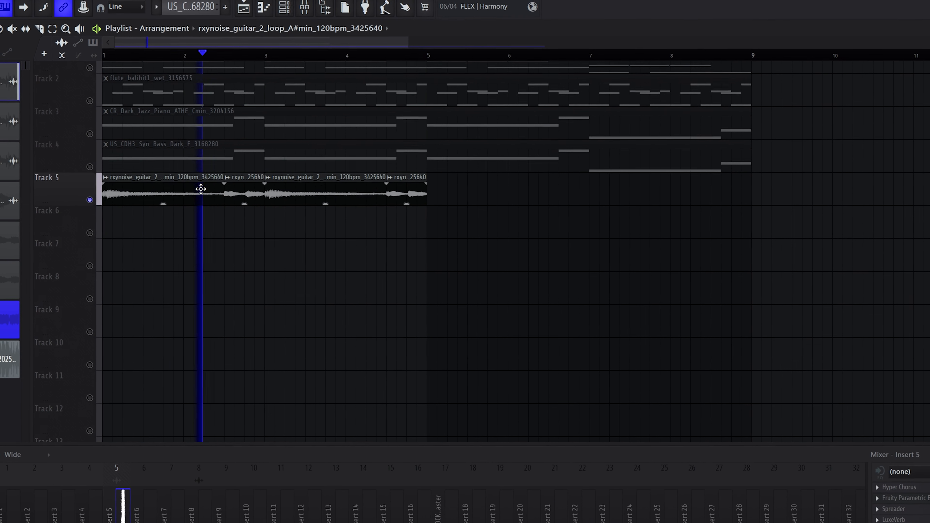
pyautogui.click(426, 196)
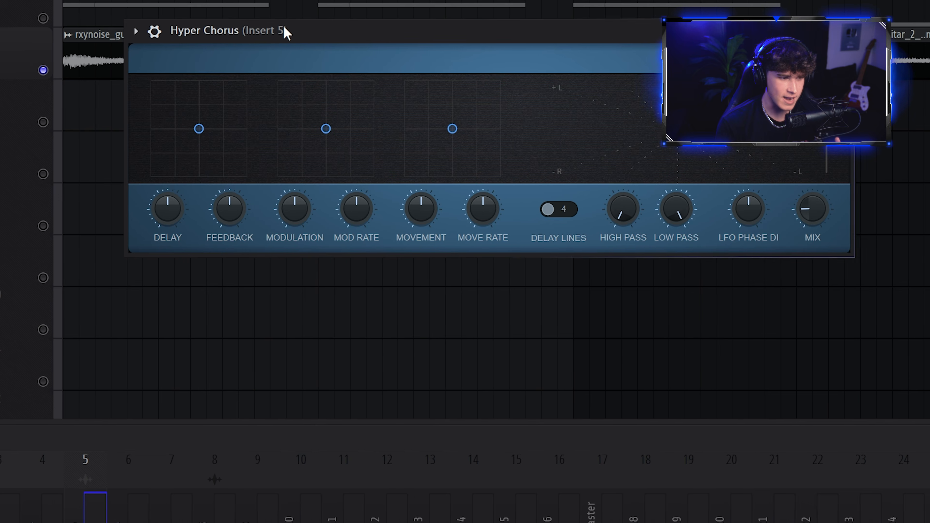
pyautogui.moveTo(402, 155); pyautogui.dragTo(426, 207)
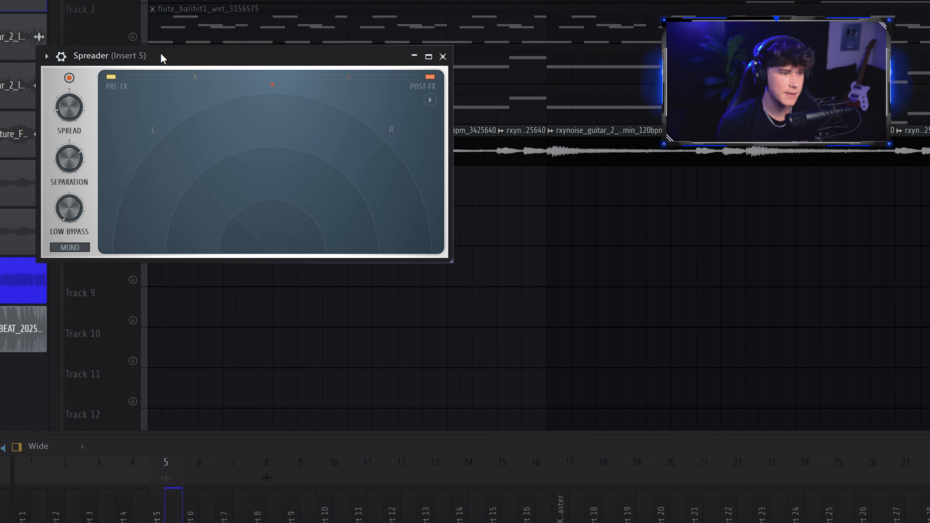
# Inspect the Hyper Chorus and Spreader effects on Insert 5 and play the arrangement.
pyautogui.moveTo(162, 58); pyautogui.dragTo(398, 184)
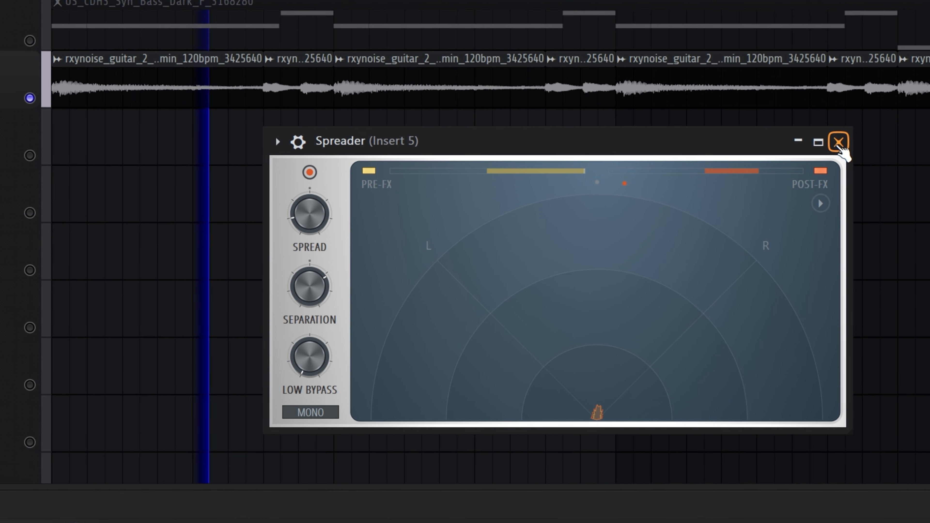
pyautogui.click(838, 143)
pyautogui.press('space')
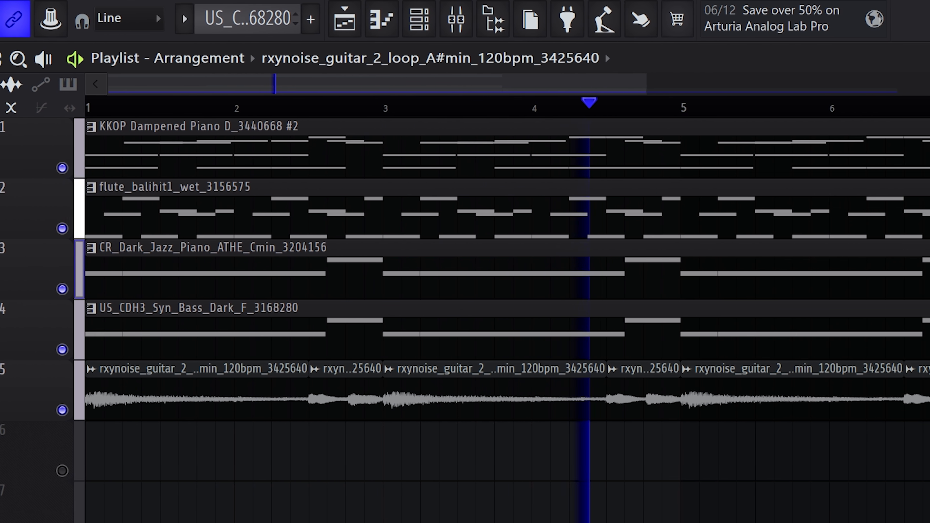
# Open a guitar clip's audio clip settings and close them again.
pyautogui.rightClick(714, 136)
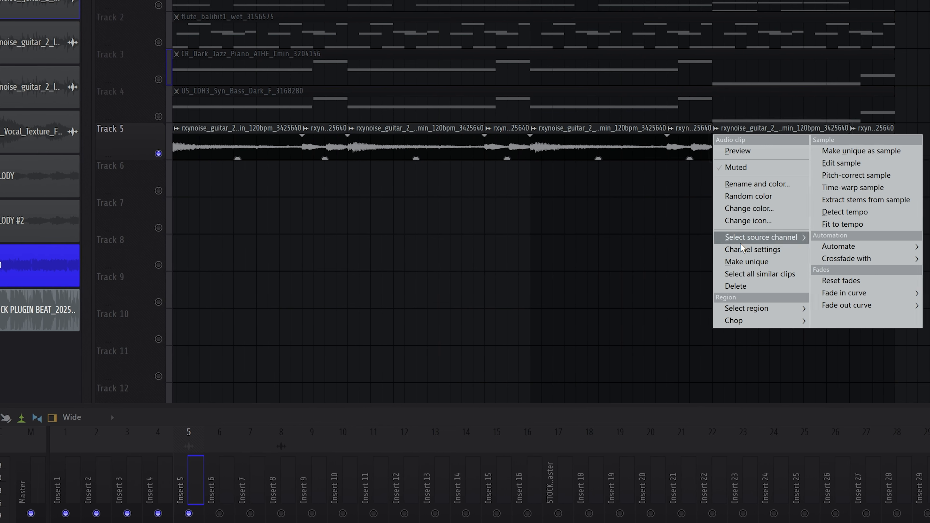
pyautogui.click(741, 248)
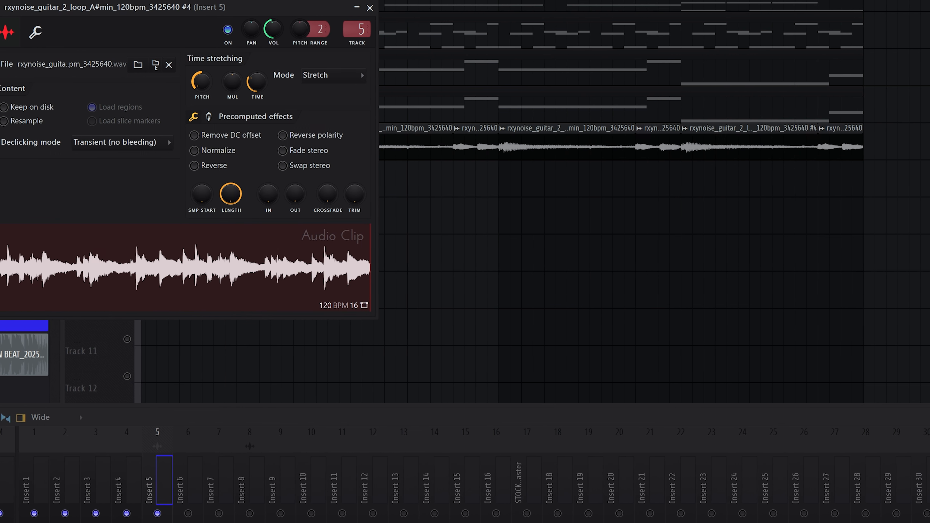
pyautogui.click(359, 8)
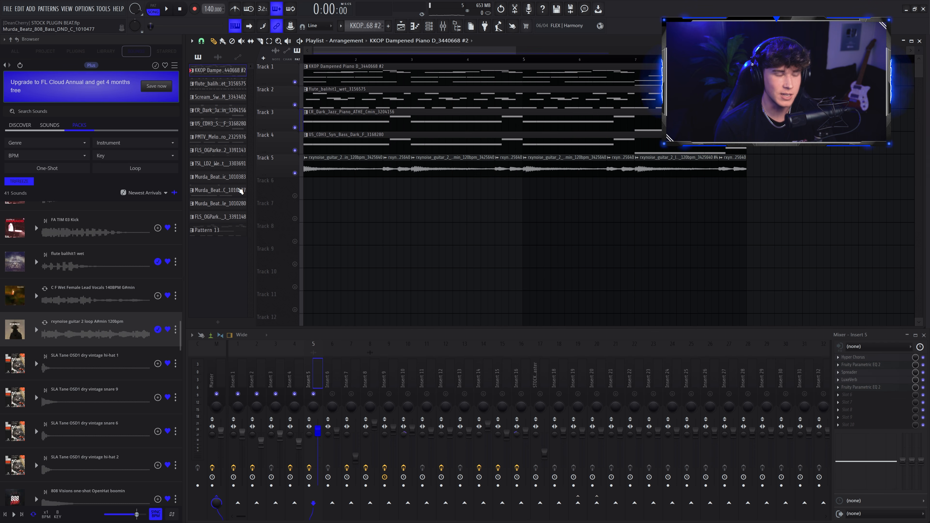
# Search the sounds for piano and place the Scream Swell Piano Dark Em 86BPM clip on Track 6.
pyautogui.click(19, 111)
pyautogui.write('piano')
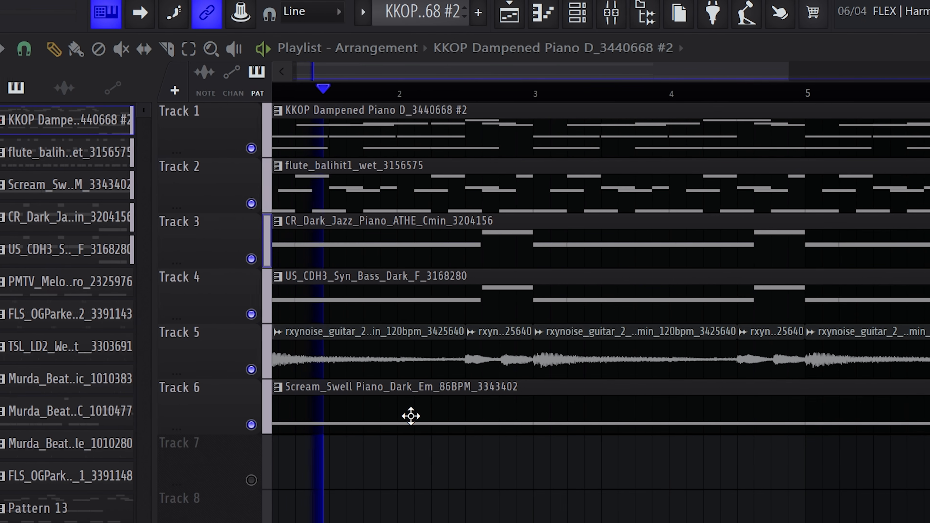
pyautogui.click(412, 415)
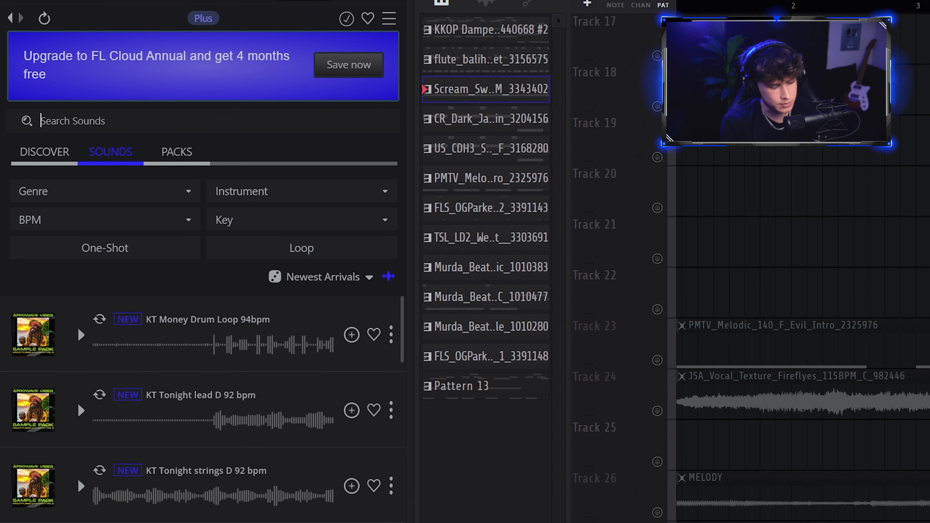
# Search the sounds for dark and preview several PMTV Melodic 140 loops.
pyautogui.write('dark')
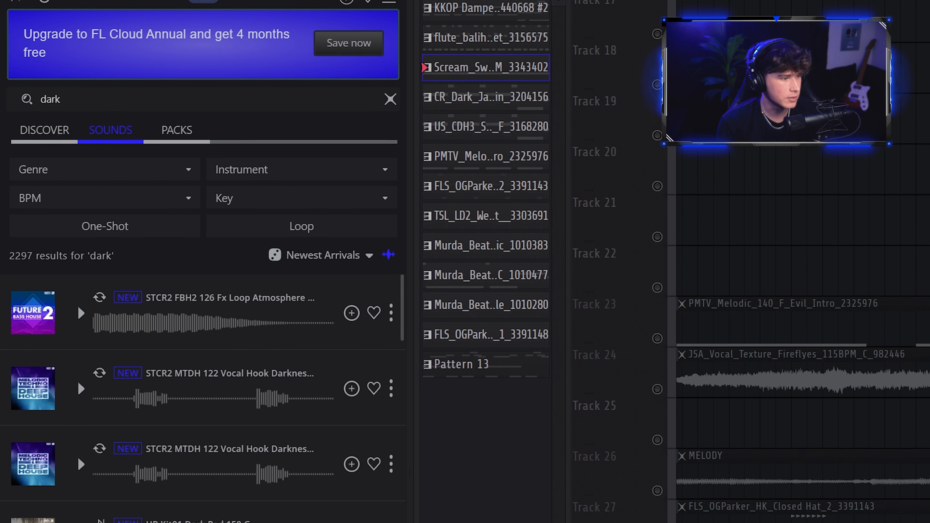
pyautogui.click(80, 296)
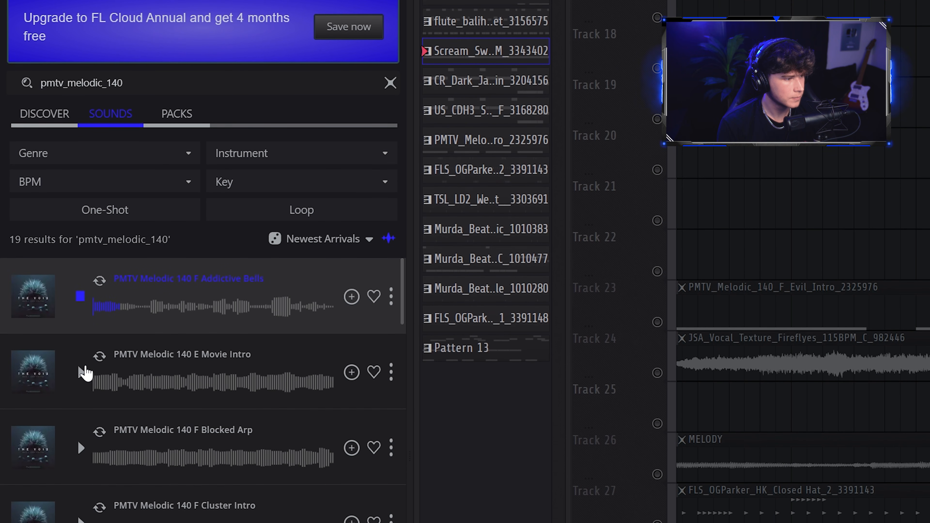
pyautogui.scroll(-3, 86, 367)
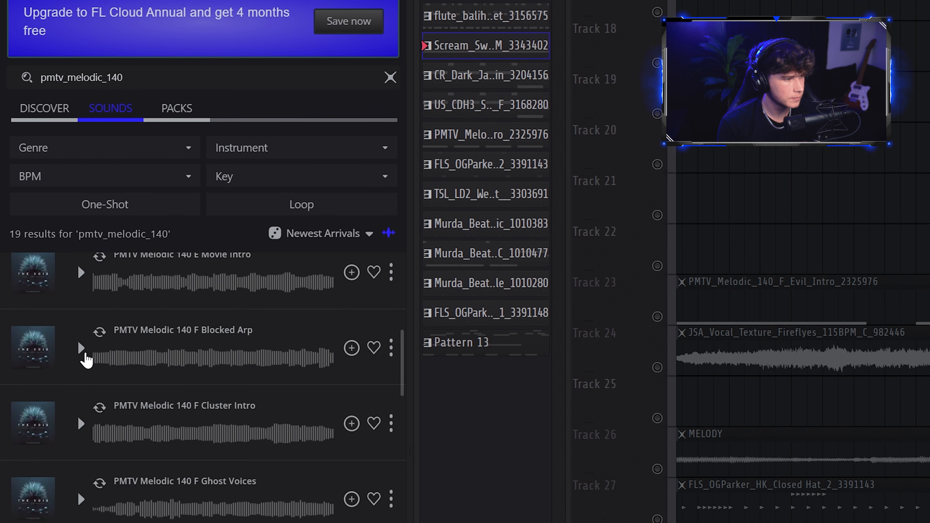
pyautogui.scroll(3, 86, 363)
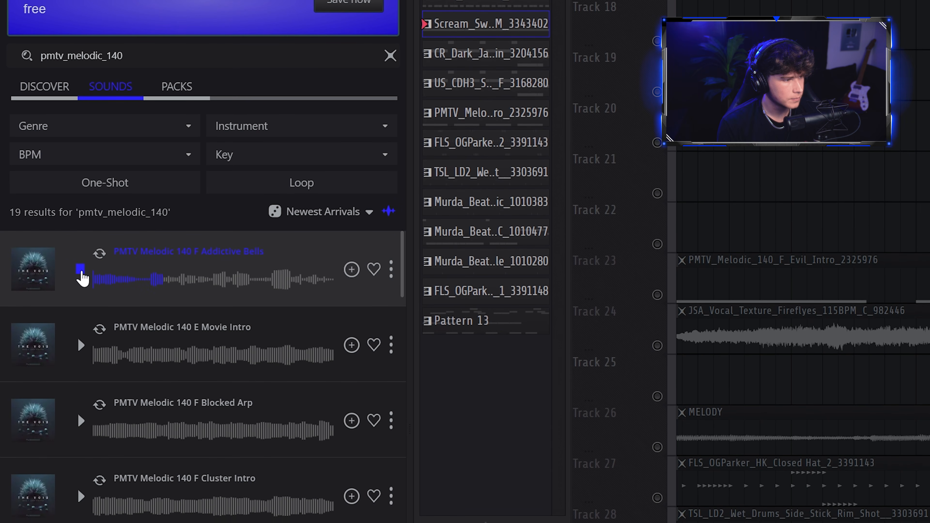
pyautogui.click(80, 275)
pyautogui.scroll(-2, 79, 367)
pyautogui.click(85, 467)
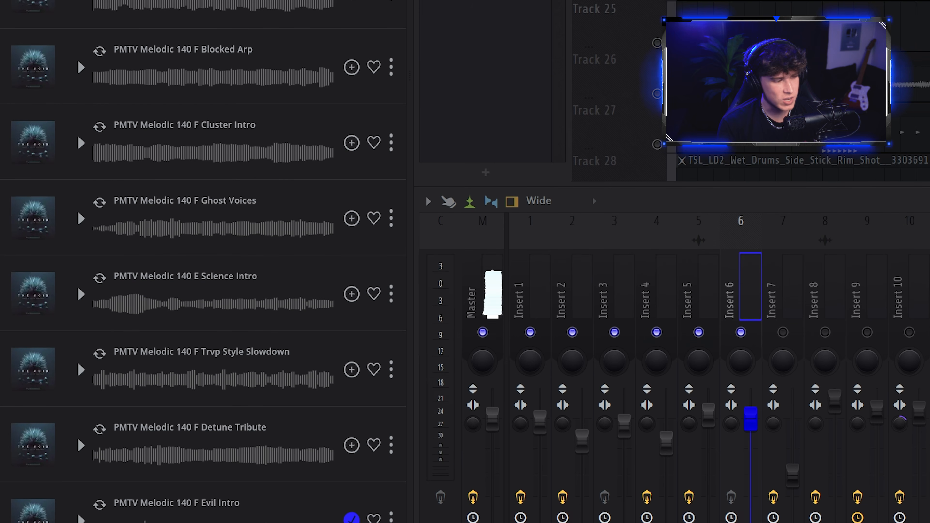
pyautogui.scroll(-5, 81, 234)
pyautogui.click(80, 232)
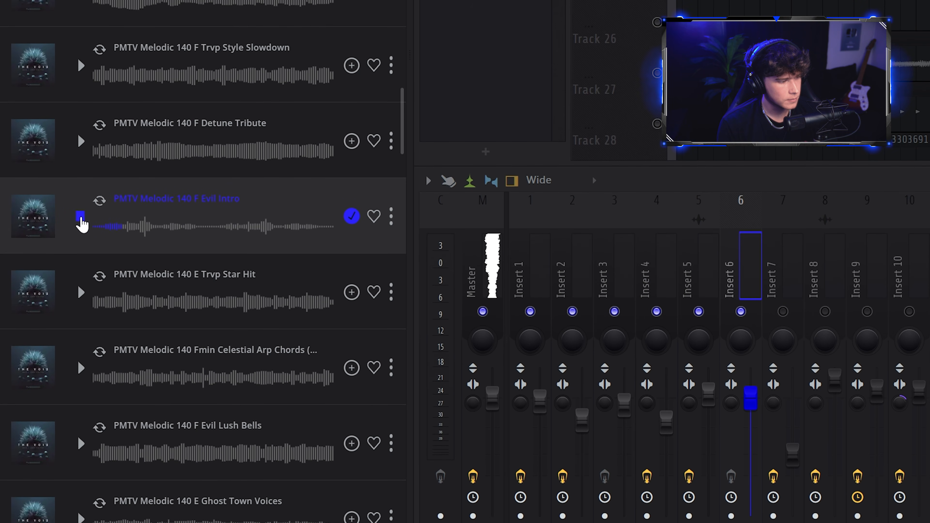
# Stop the loop preview and look over the Vintage Chorus on Insert 8 before closing it.
pyautogui.click(80, 212)
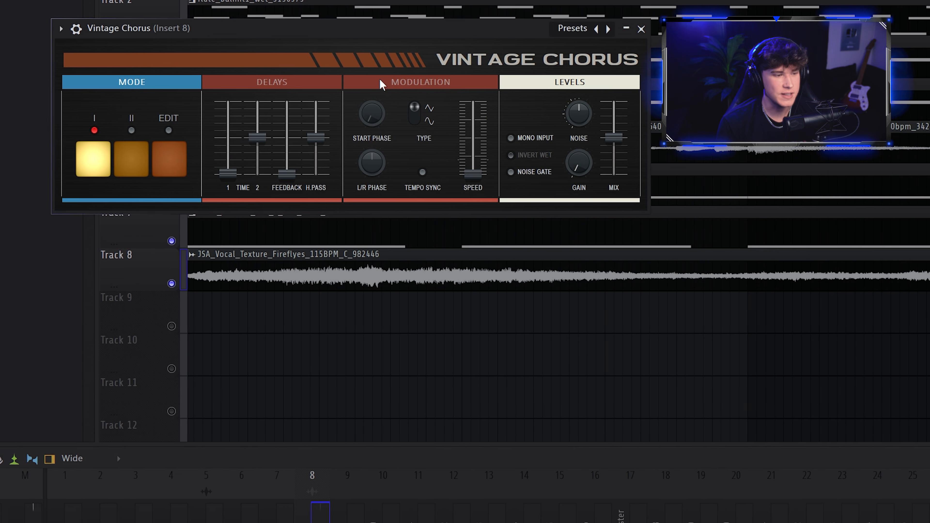
pyautogui.moveTo(265, 28); pyautogui.dragTo(445, 198)
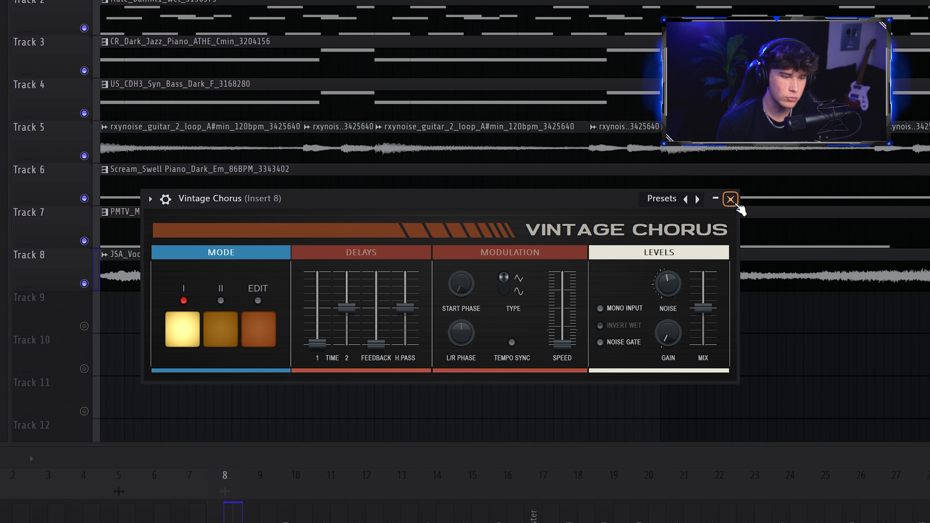
pyautogui.click(730, 199)
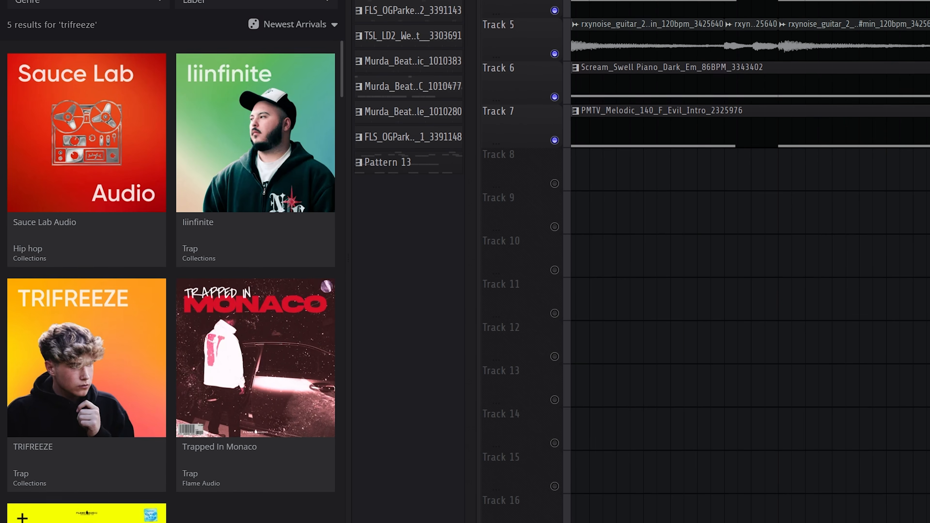
# Browse the FL Cloud sound list and preview a sample.
pyautogui.click(46, 239)
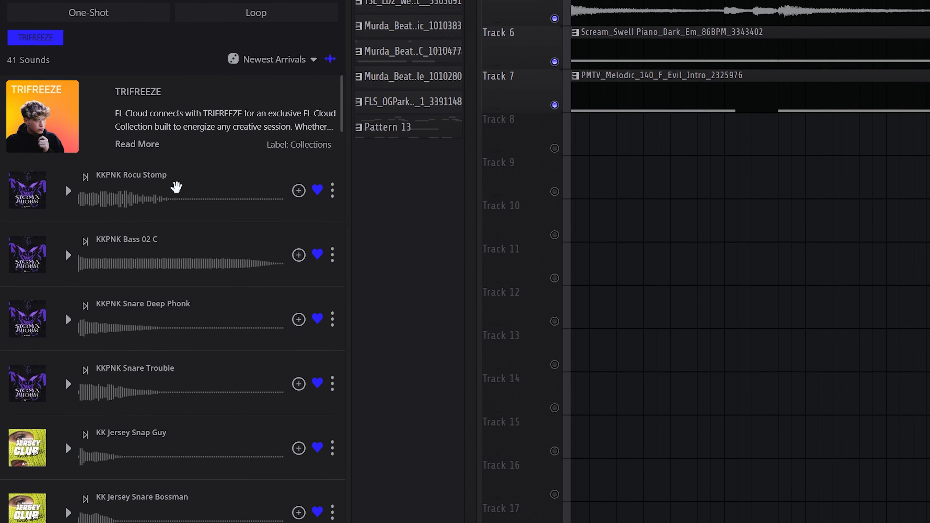
pyautogui.scroll(-5, 176, 186)
pyautogui.click(68, 482)
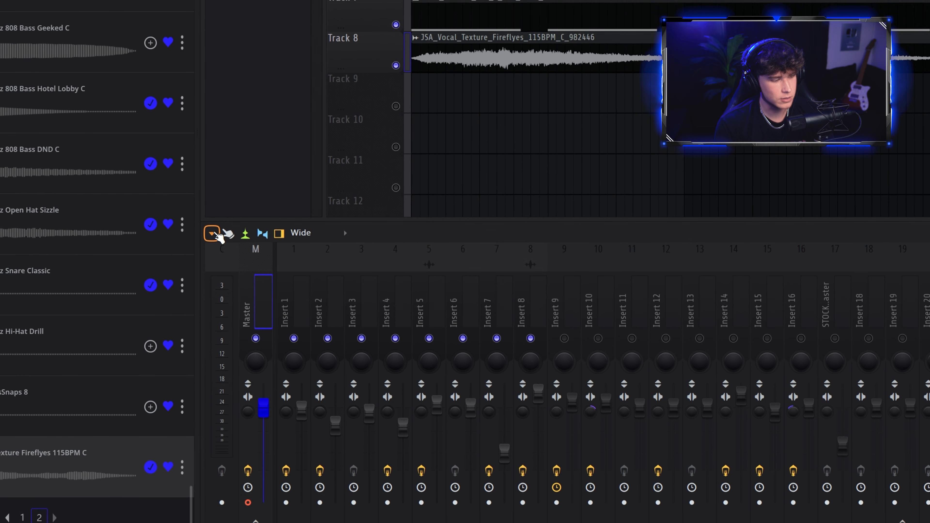
# Render the 16-bar master mix as a 32-bit float WAV audio clip into the project.
pyautogui.click(191, 335)
pyautogui.moveTo(225, 246)
pyautogui.click(377, 74)
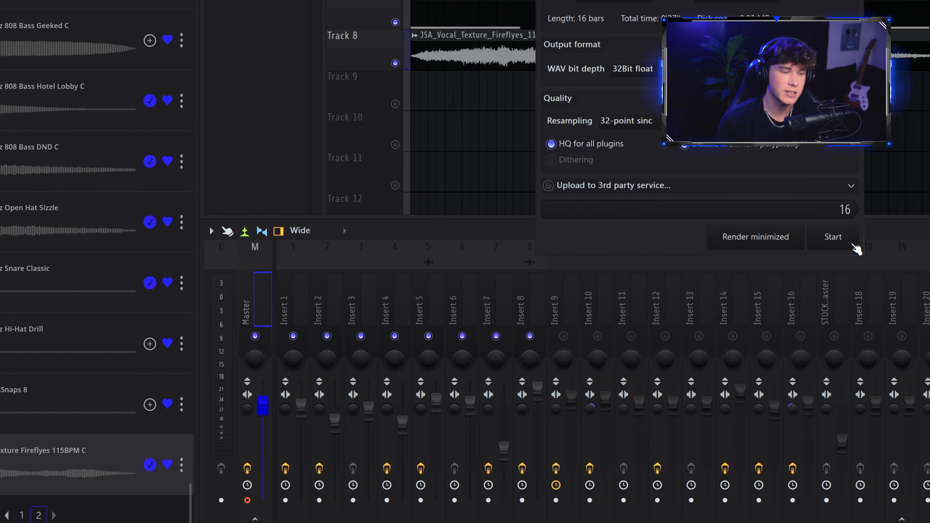
pyautogui.click(854, 240)
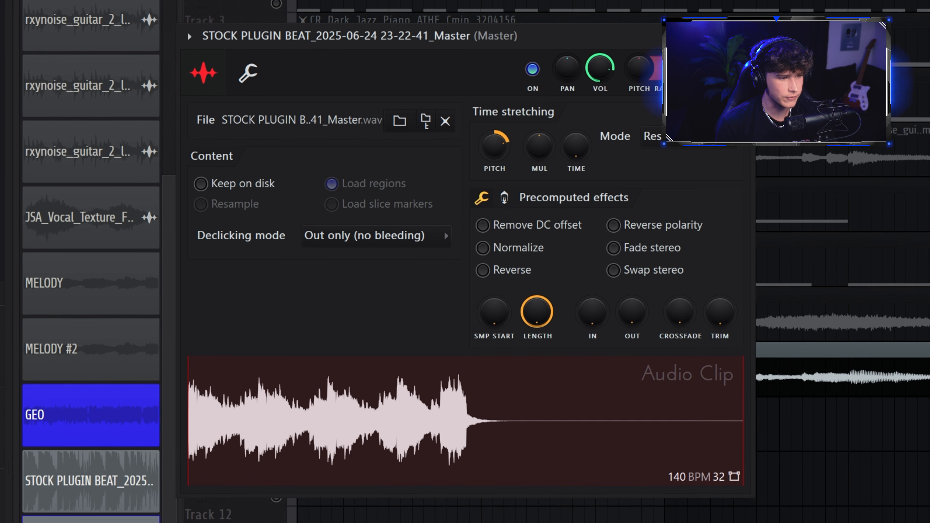
# Play the arrangement with the rendered master clip's audio settings open.
pyautogui.moveTo(188, 31); pyautogui.dragTo(206, 35)
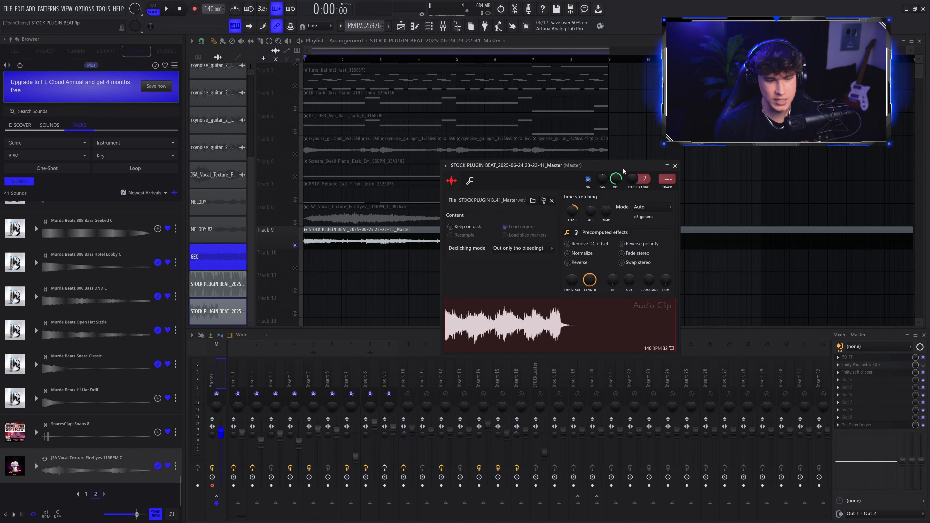
pyautogui.press('space')
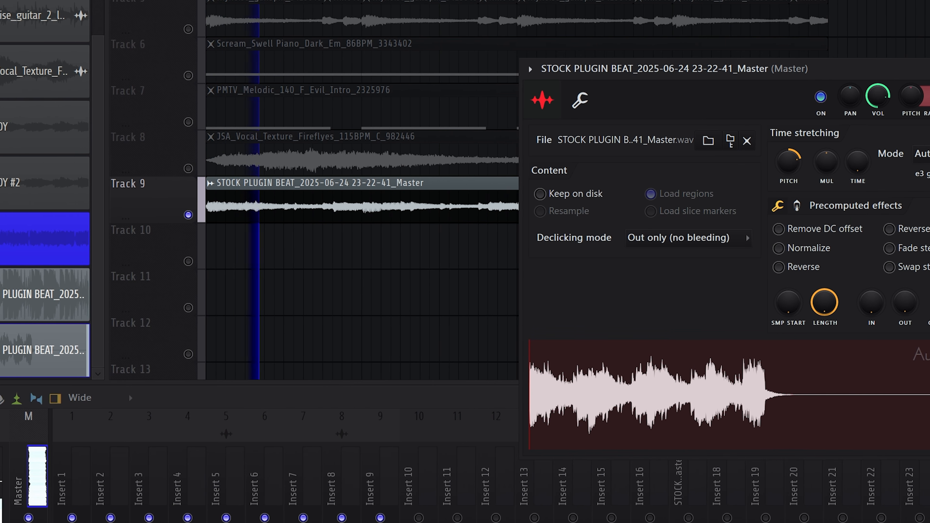
pyautogui.moveTo(614, 65); pyautogui.dragTo(796, 97)
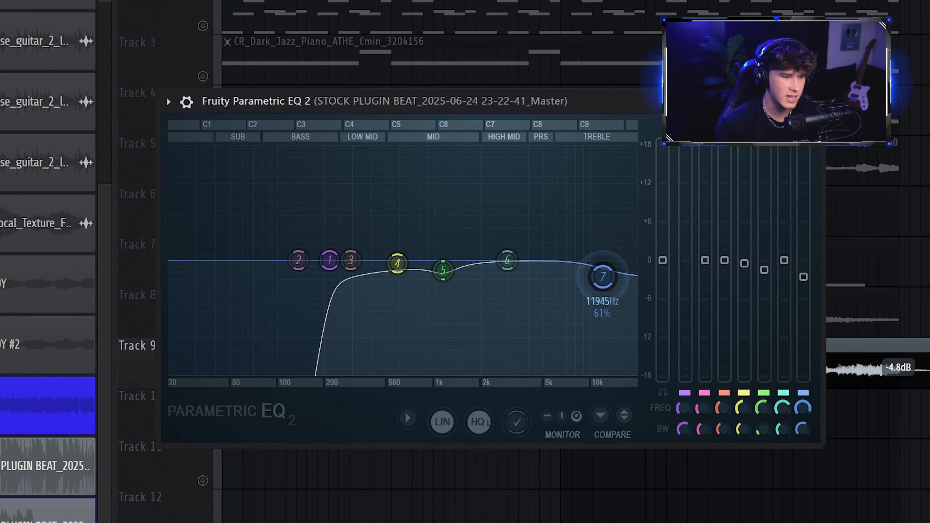
pyautogui.moveTo(602, 276); pyautogui.dragTo(601, 289)
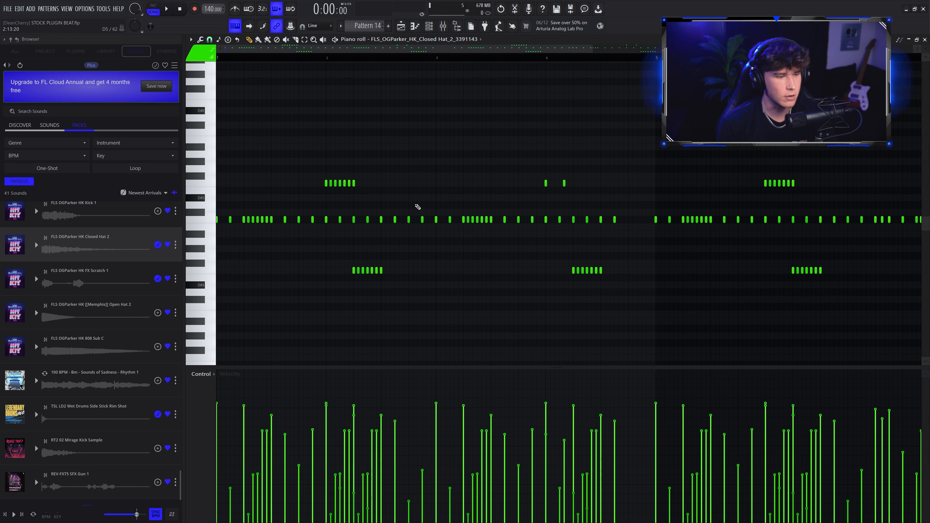
# Play the closed hi-hat pattern in the piano roll.
pyautogui.scroll(3, 540, 220)
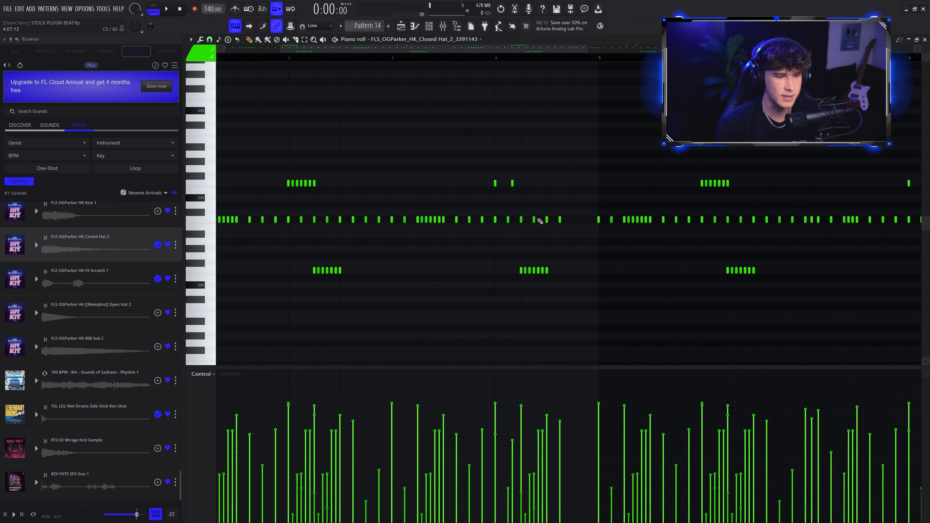
pyautogui.scroll(-2, 505, 189)
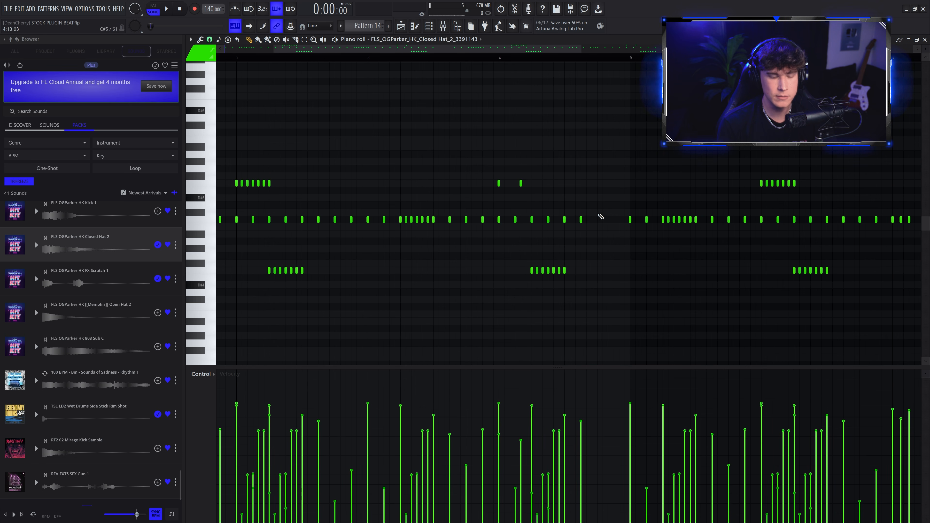
pyautogui.press('space')
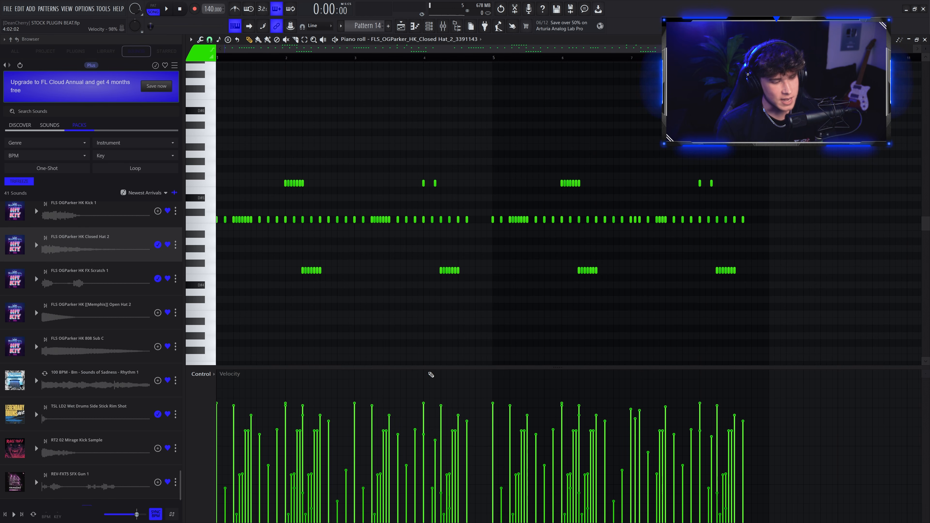
# Rework the closed hi-hat notes into a simpler straight roll in the piano roll.
pyautogui.moveTo(434, 301); pyautogui.dragTo(394, 221)
pyautogui.moveTo(471, 225); pyautogui.dragTo(466, 365)
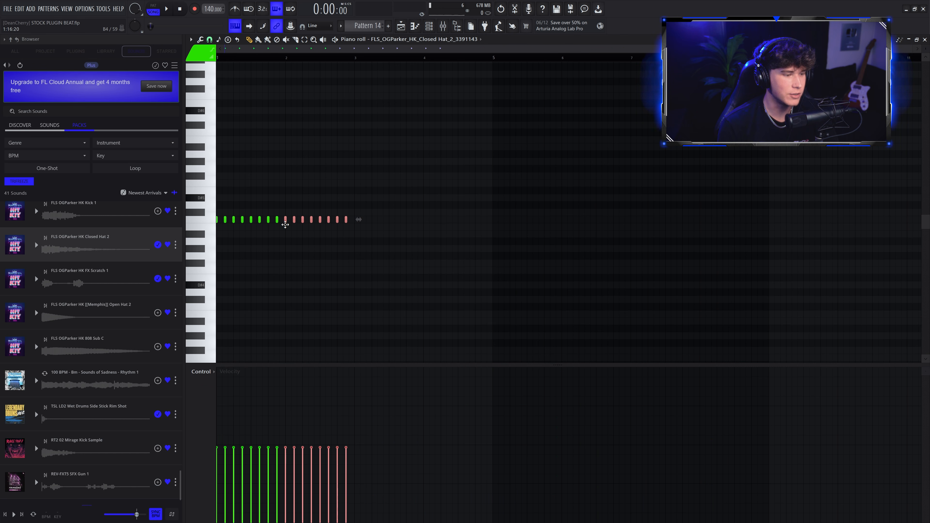
pyautogui.press('space')
pyautogui.click(380, 190)
pyautogui.rightClick(380, 190)
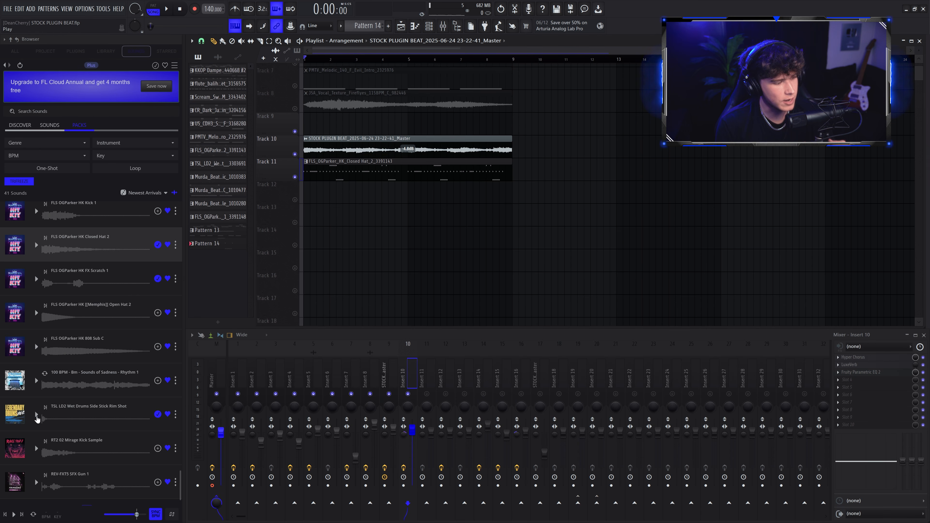
# Preview the TSL LO2 Wet Drums Side Stick Rim Shot sample and play the beat.
pyautogui.click(37, 414)
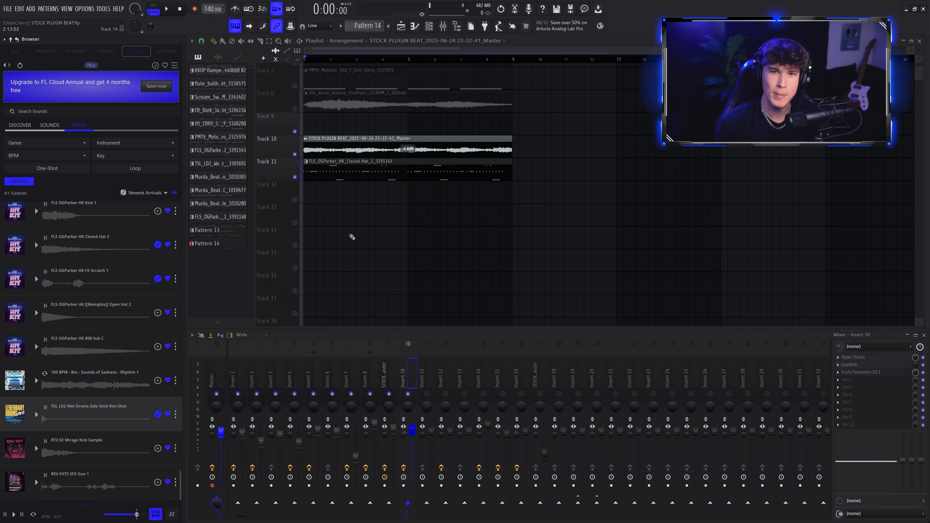
pyautogui.press('space')
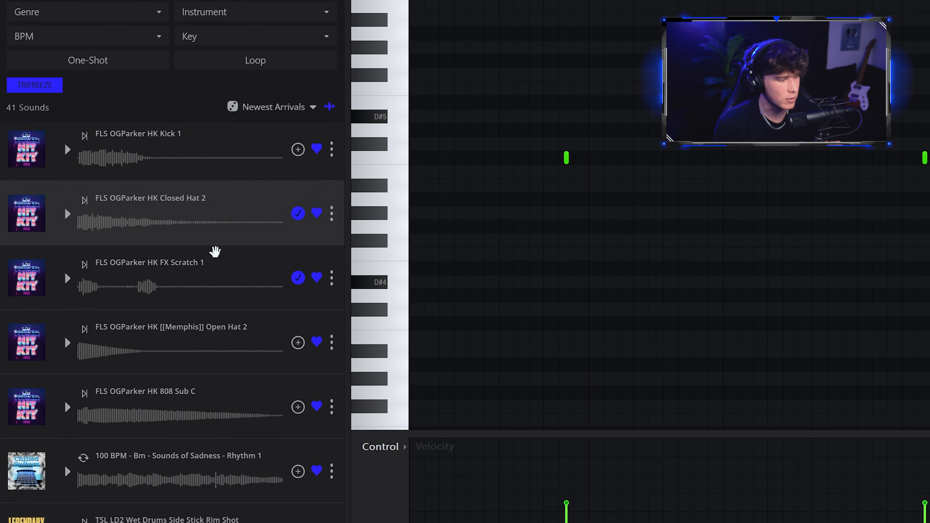
# Program a Murda Beatz Snare Classic pattern of six hits in the piano roll.
pyautogui.scroll(-10, 214, 251)
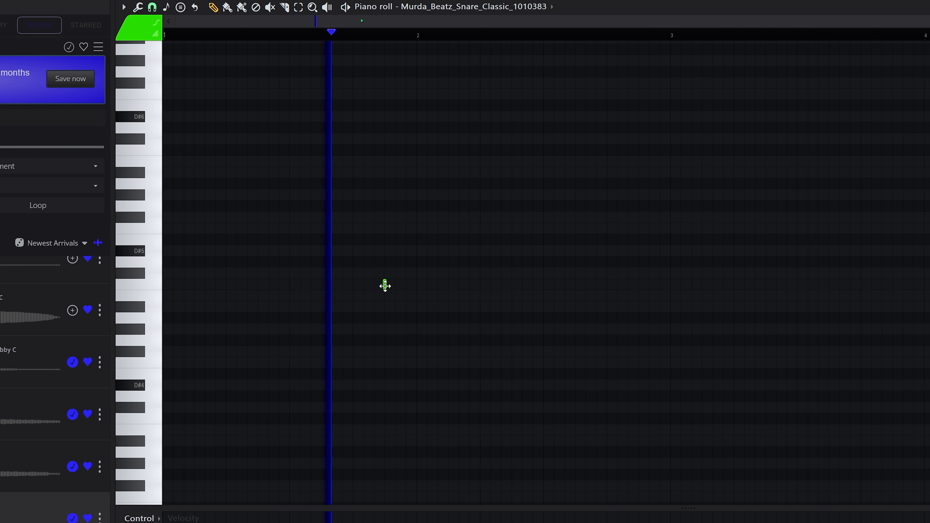
pyautogui.click(385, 286)
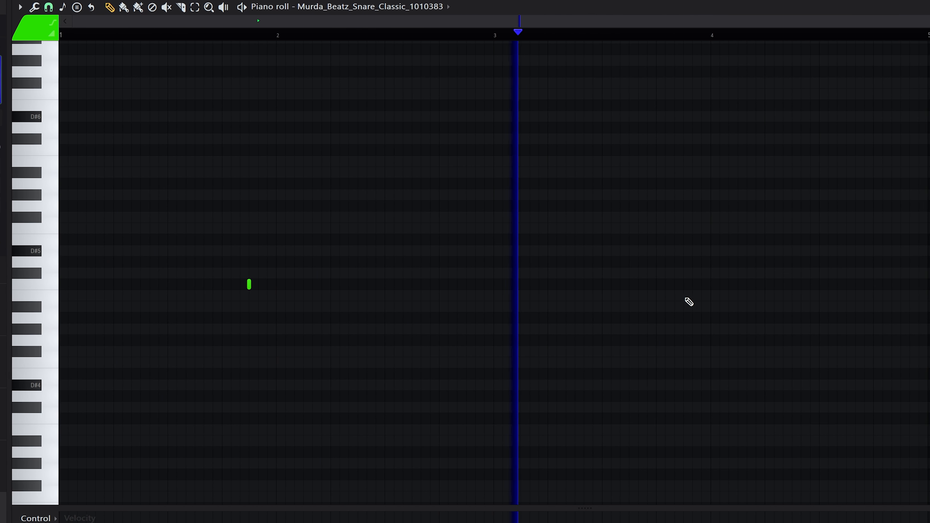
pyautogui.click(710, 296)
pyautogui.click(787, 296)
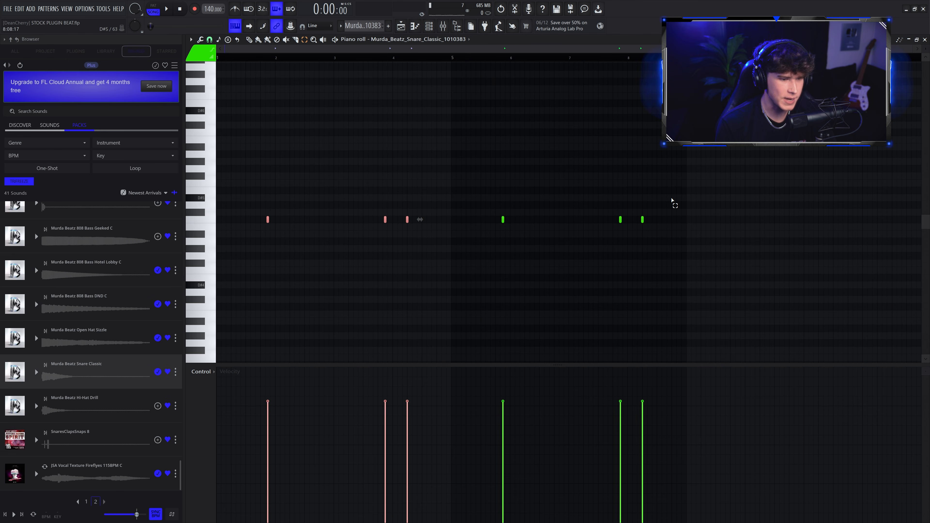
pyautogui.moveTo(731, 189); pyautogui.dragTo(446, 286)
pyautogui.keyDown('ctrl'); pyautogui.click(540, 305); pyautogui.keyUp('ctrl')
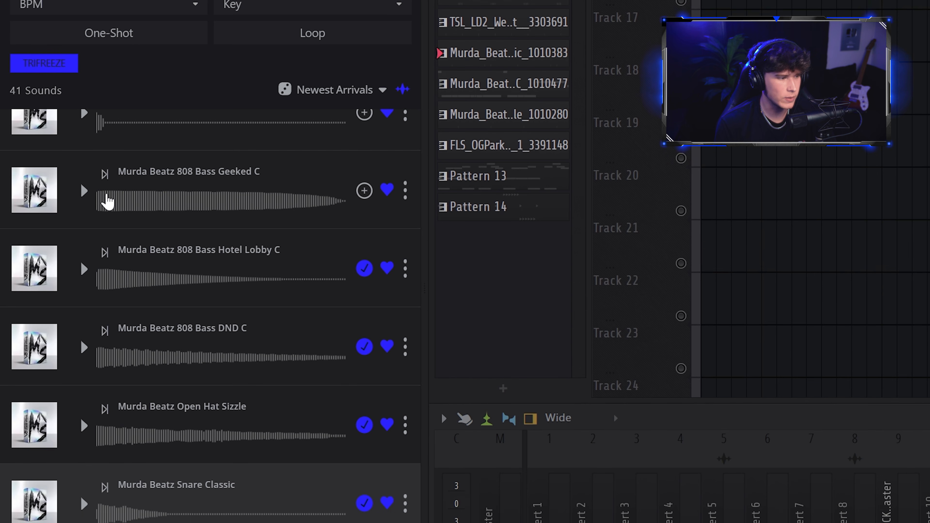
# Load the Murda Beatz 808 Bass DND C and program an 808 bassline mostly on A#4 with F5 and D#5 notes.
pyautogui.click(37, 271)
pyautogui.click(85, 319)
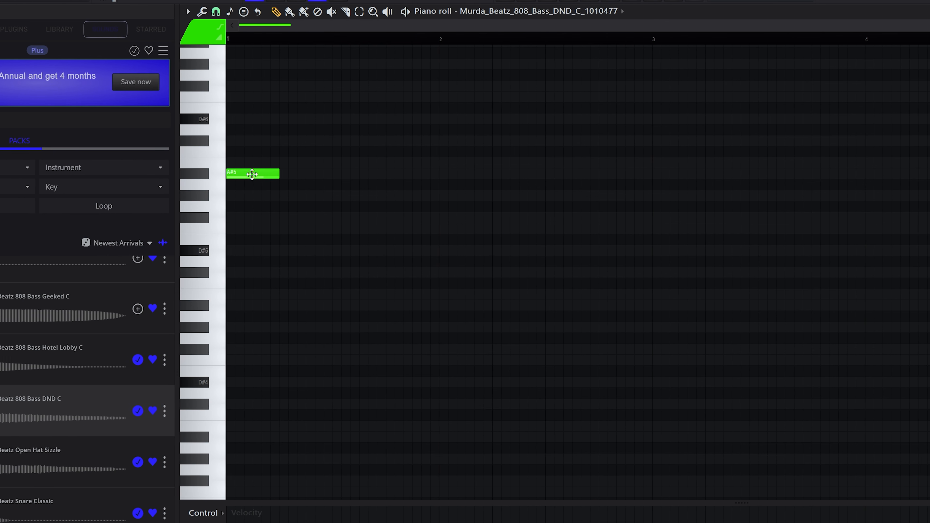
pyautogui.click(292, 305)
pyautogui.press('space')
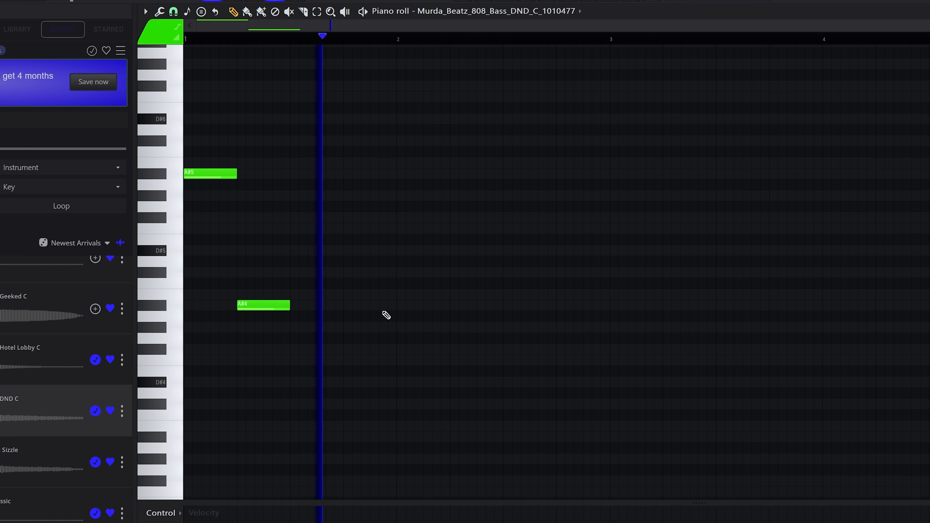
pyautogui.click(396, 305)
pyautogui.click(461, 306)
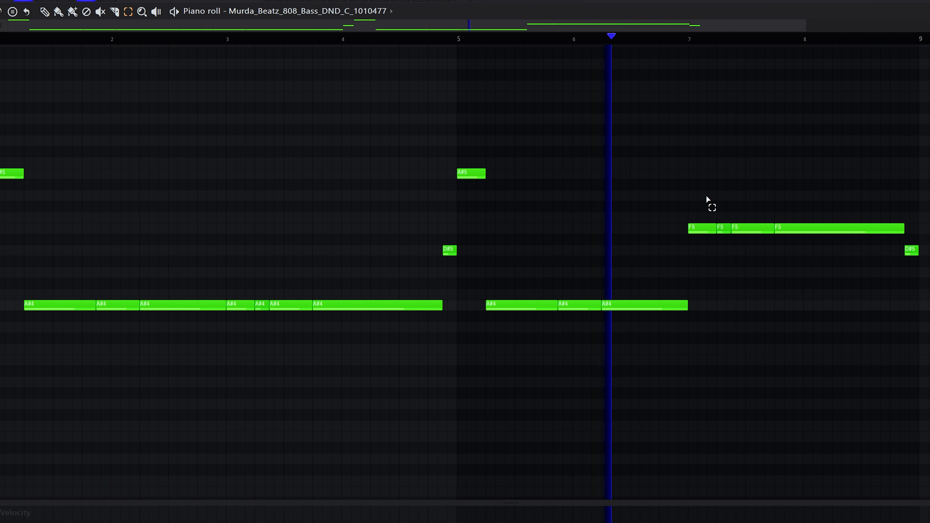
pyautogui.moveTo(704, 194); pyautogui.dragTo(926, 297)
pyautogui.click(811, 304)
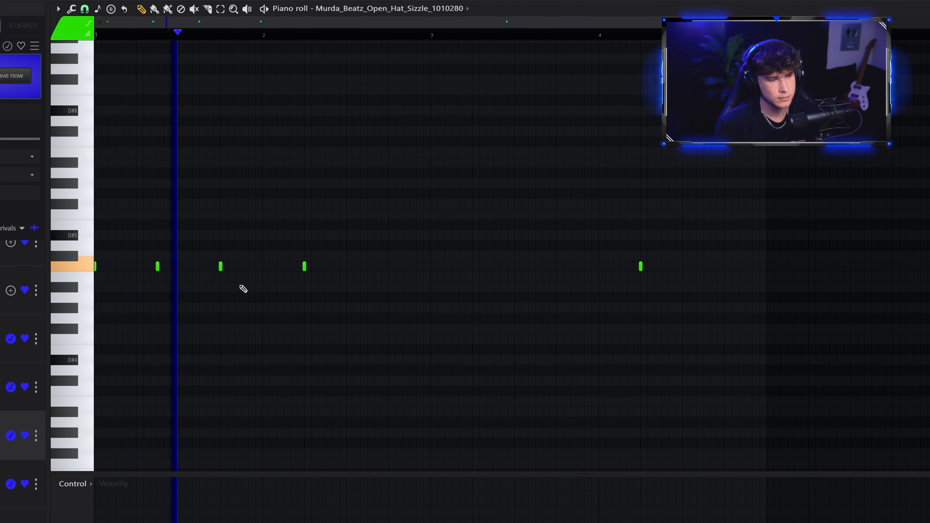
# Program two Murda Beatz Open Hat Sizzle hits and preview the FLS OGParker HK FX Scratch 1 sample.
pyautogui.press('space')
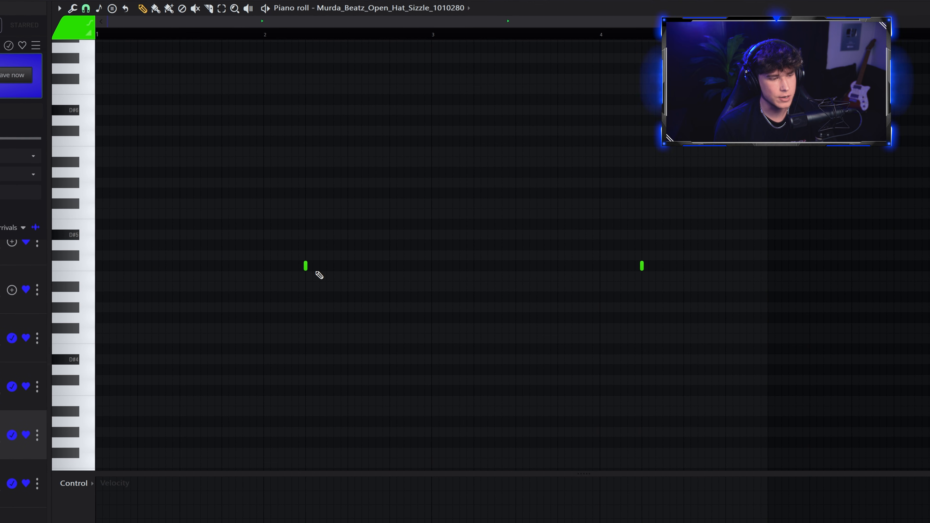
pyautogui.press('space')
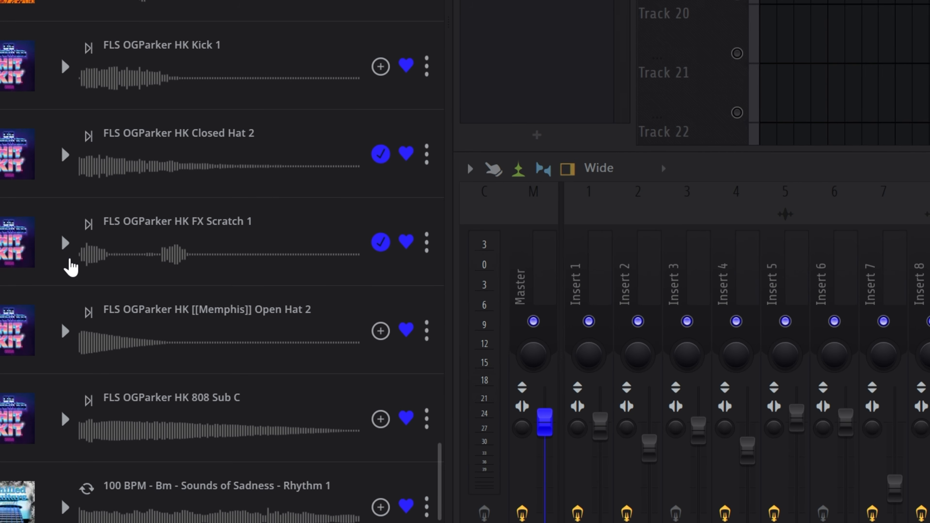
pyautogui.click(69, 258)
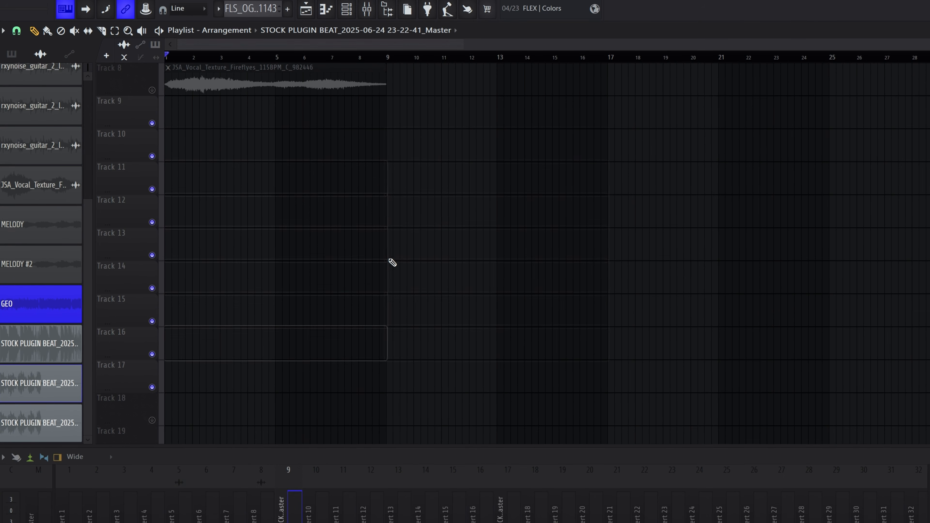
# Duplicate the first eight bars of tracks 1 to 8 twice to extend the arrangement to 24 bars.
pyautogui.scroll(4, 391, 261)
pyautogui.moveTo(472, 67)
pyautogui.mouseDown()
pyautogui.moveTo(410, 96)
pyautogui.moveTo(163, 326)
pyautogui.mouseUp()
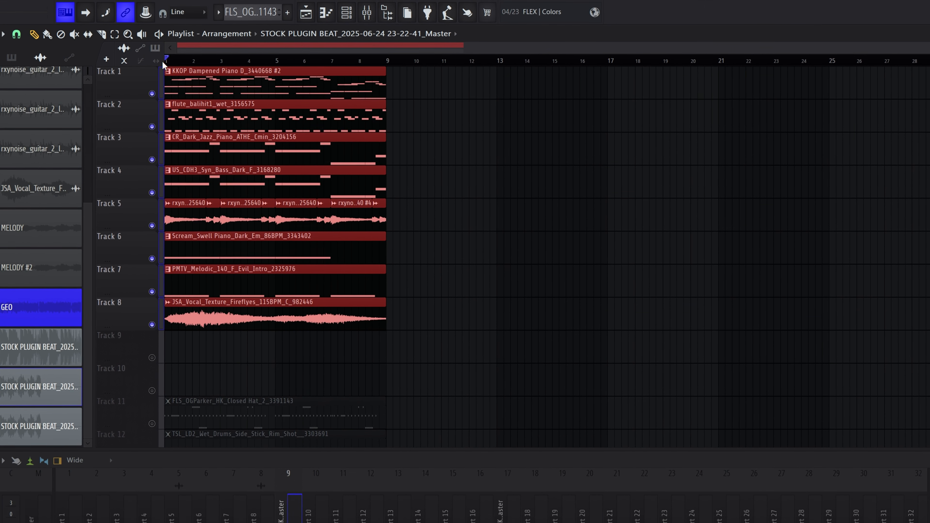
pyautogui.hotkey('ctrl', 'b')
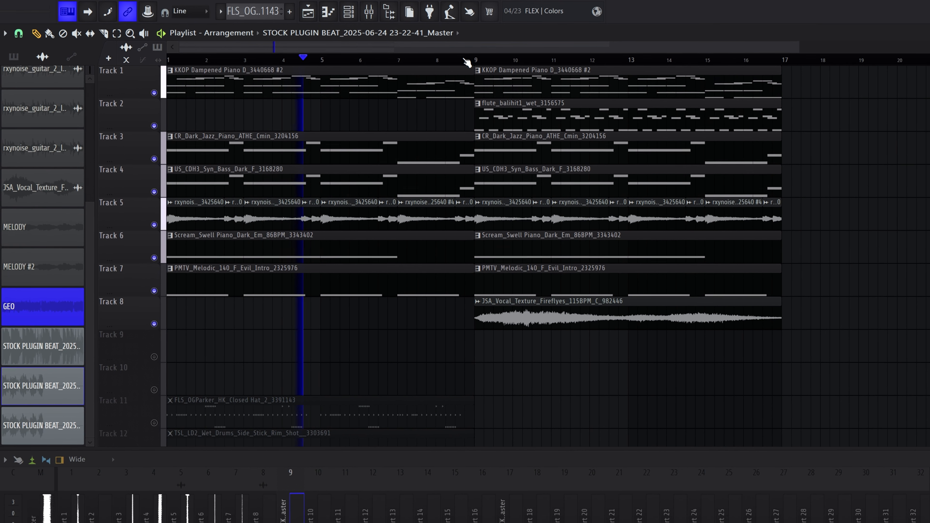
pyautogui.moveTo(450, 93); pyautogui.dragTo(670, 359)
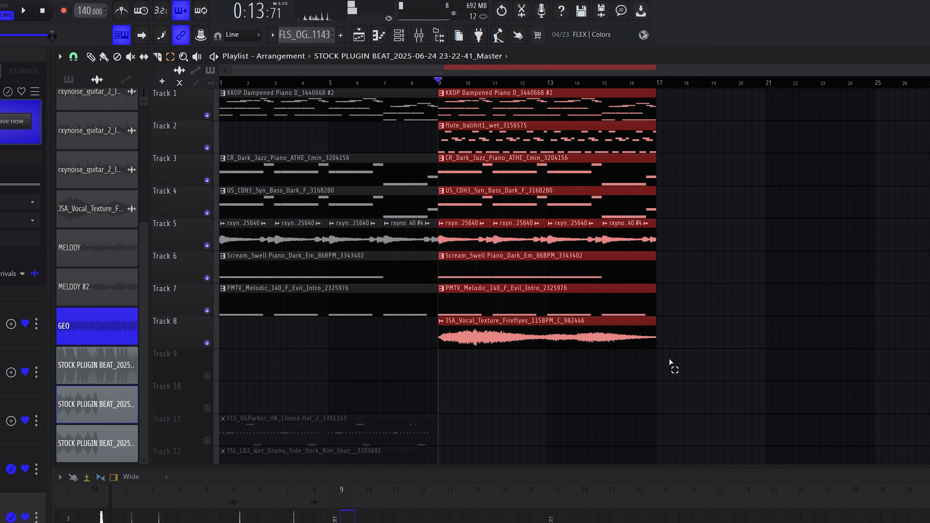
pyautogui.hotkey('ctrl', 'b')
pyautogui.scroll(-2, 592, 394)
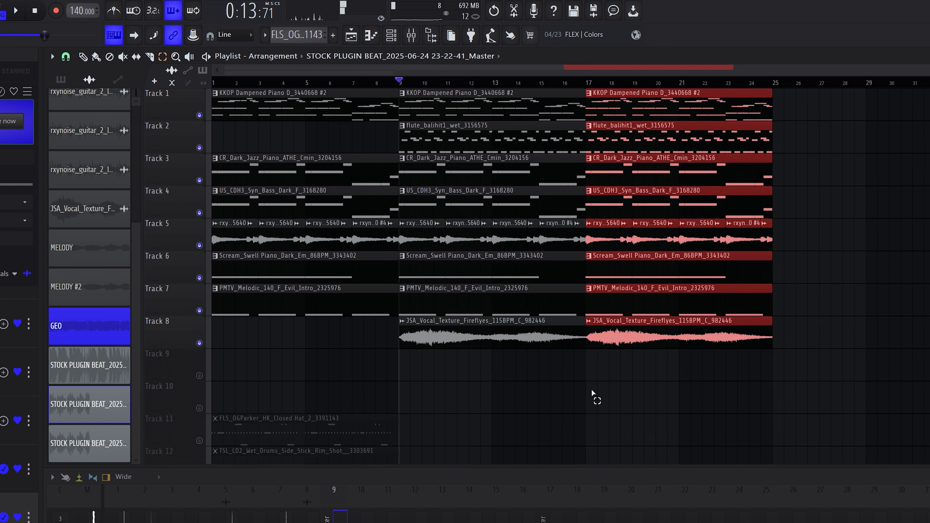
# Move the vocal texture clip so it starts at bar 17.
pyautogui.hotkey('ctrl', 'd')
pyautogui.moveTo(458, 337); pyautogui.dragTo(623, 336)
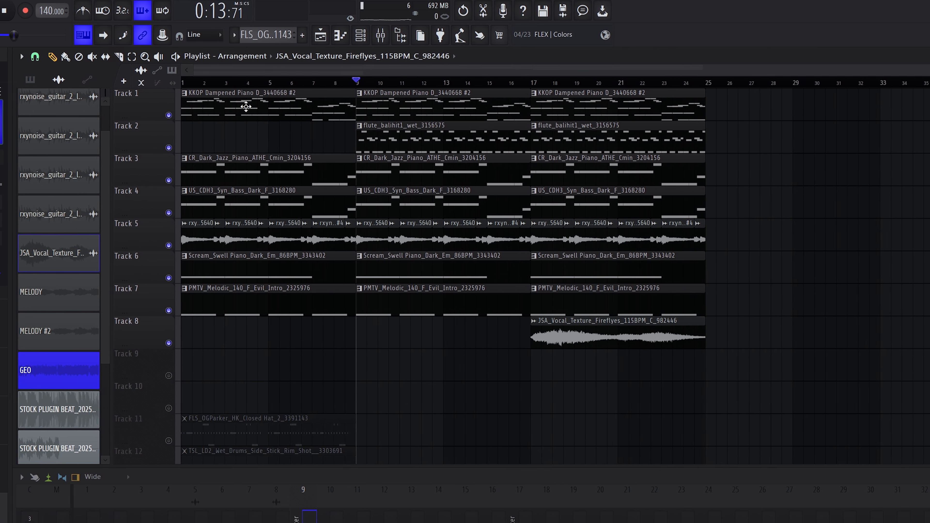
pyautogui.click(139, 57)
# Duplicate the latest eight-bar section twice more to extend the arrangement to about 40 bars.
pyautogui.moveTo(549, 93); pyautogui.dragTo(765, 366)
pyautogui.hotkey('ctrl', 'b')
pyautogui.scroll(-2, 517, 406)
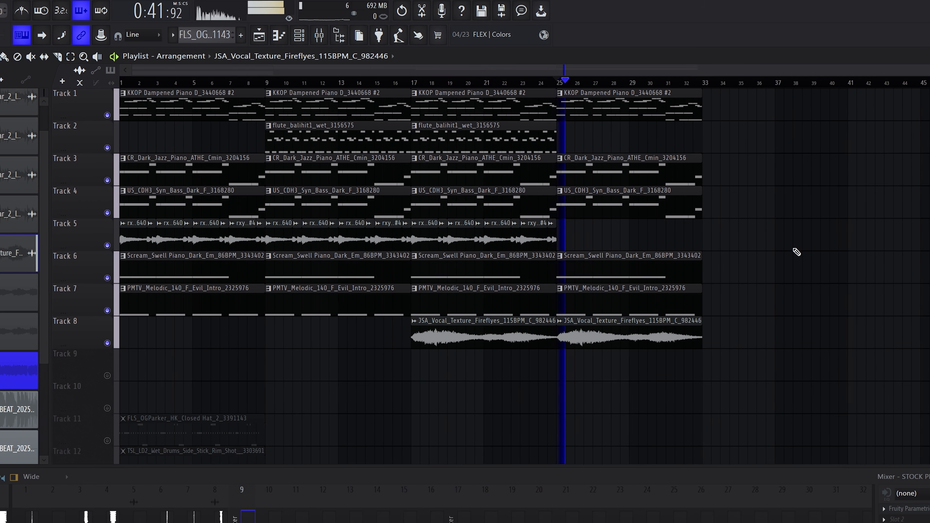
pyautogui.moveTo(541, 93); pyautogui.dragTo(747, 351)
pyautogui.hotkey('ctrl', 'b')
pyautogui.click(659, 377)
pyautogui.scroll(-2, 657, 376)
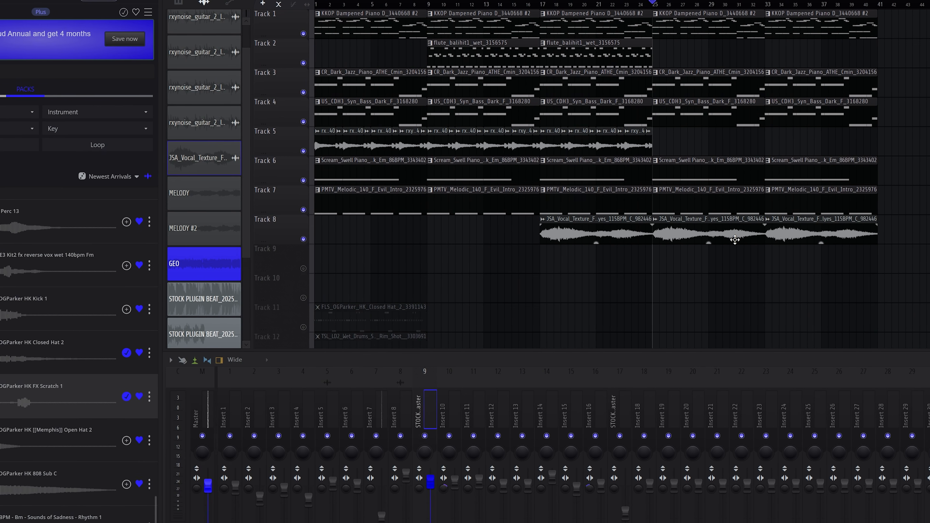
# Delete the vocal texture clip spanning bars 25 to 33 on track 8.
pyautogui.rightClick(746, 238)
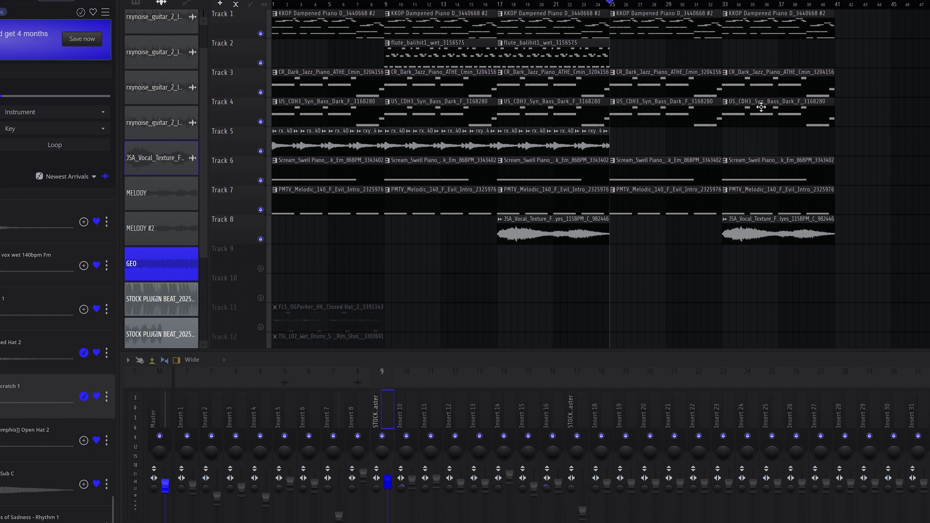
# Render the master mixer track for the full song in 32Bit float and place the resulting audio clip on track 9.
pyautogui.click(138, 359)
pyautogui.moveTo(191, 246)
pyautogui.click(316, 247)
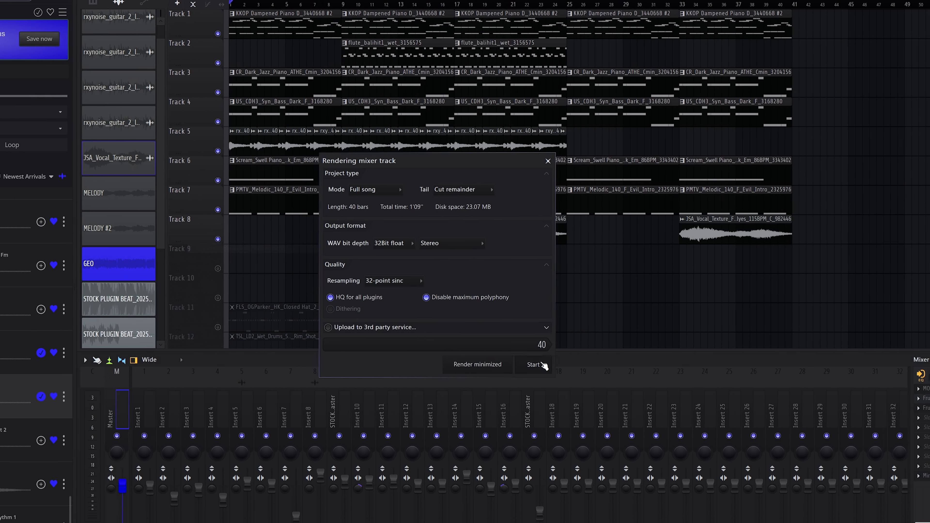
pyautogui.click(544, 364)
pyautogui.click(434, 92)
pyautogui.click(762, 265)
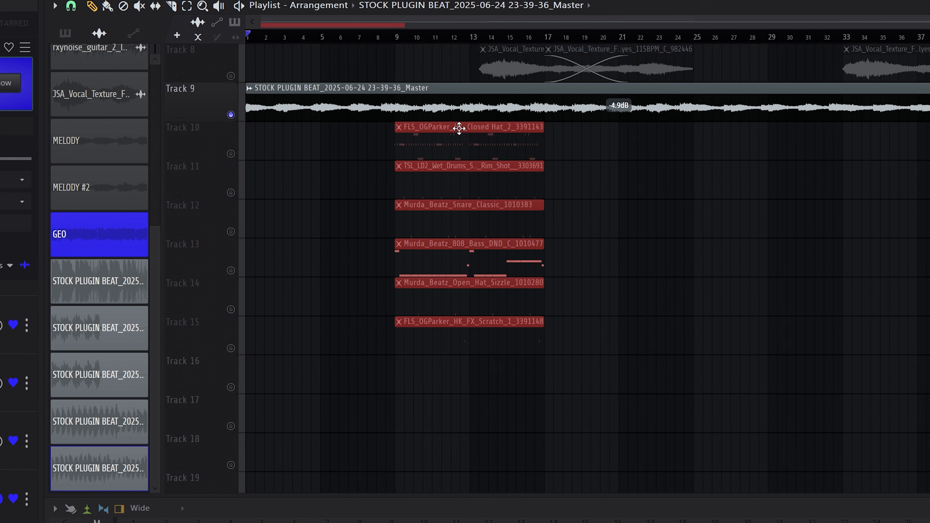
# Shift the drum pattern clips on tracks 10 to 15 so they begin around bar 9.
pyautogui.click(458, 128)
pyautogui.moveTo(221, 155); pyautogui.dragTo(219, 348)
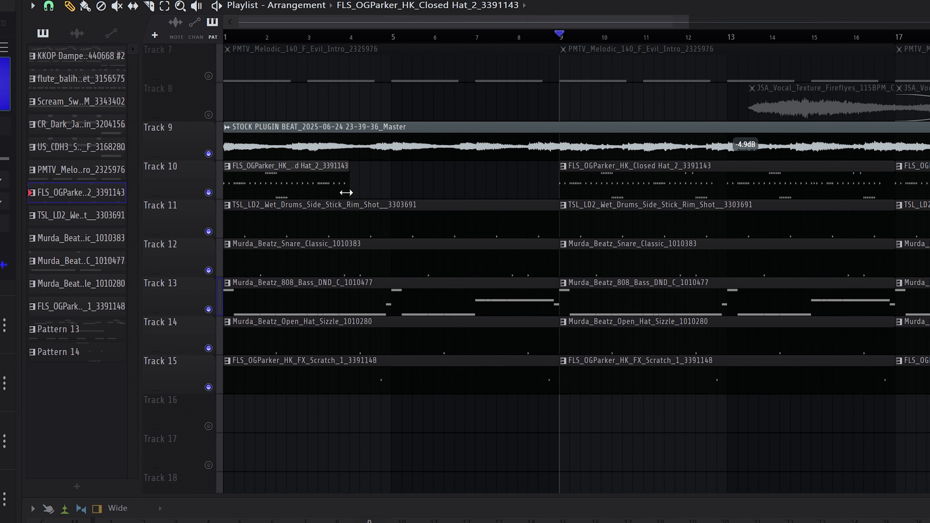
pyautogui.moveTo(347, 193); pyautogui.dragTo(278, 201)
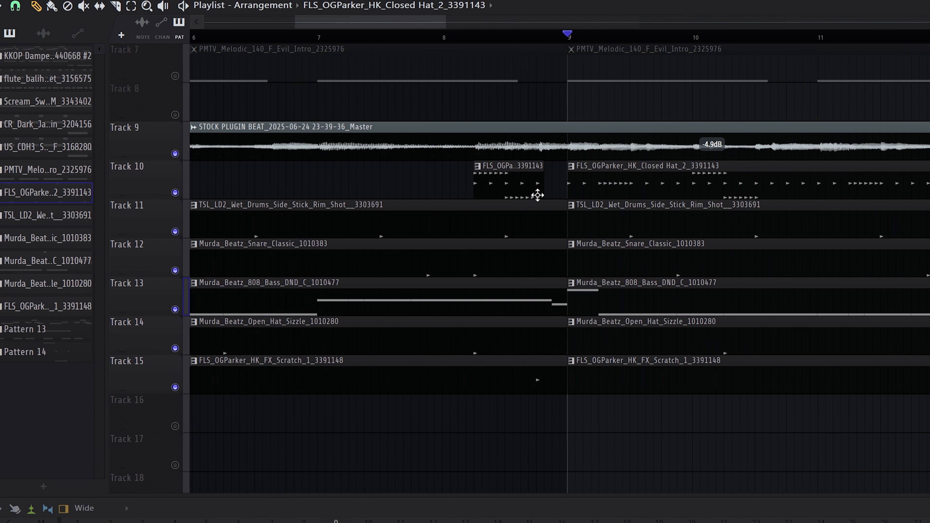
pyautogui.scroll(-3, 538, 195)
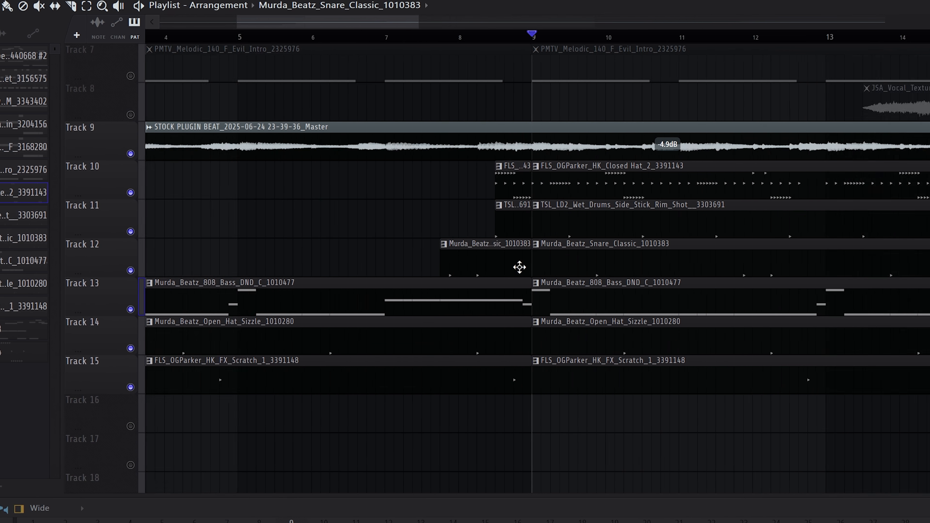
pyautogui.scroll(2, 520, 267)
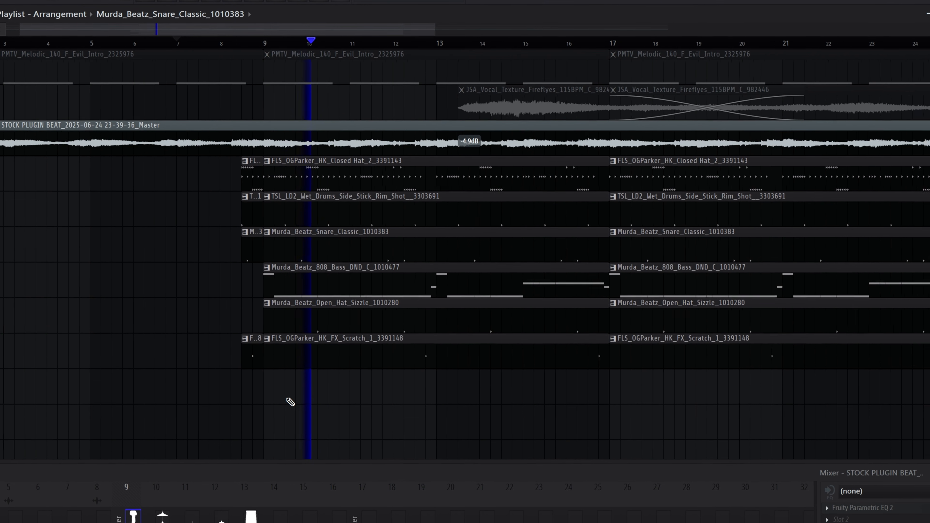
# Select the eight-bar drum section on tracks 10 to 15 and duplicate it to cover bars 17 to 33.
pyautogui.scroll(-4, 290, 401)
pyautogui.moveTo(306, 179); pyautogui.dragTo(537, 400)
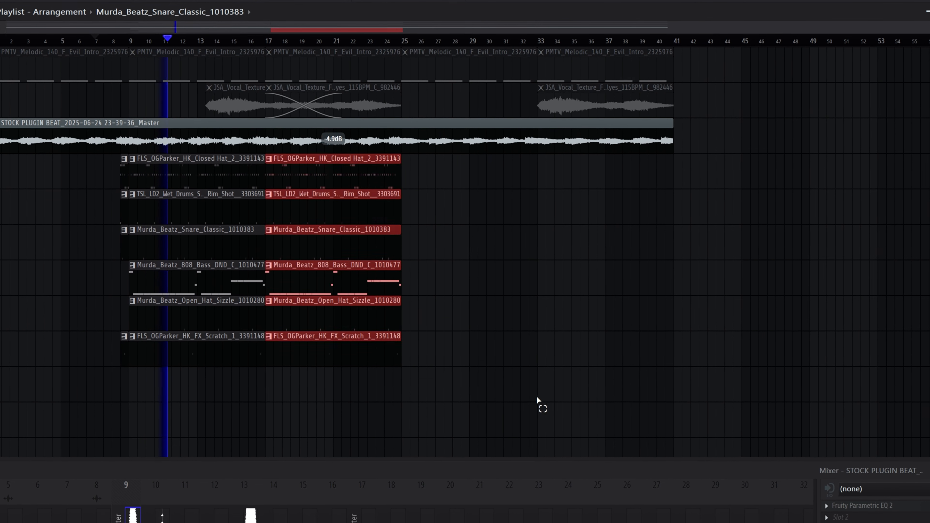
pyautogui.hotkey('ctrl', 'b')
# Delete the closed hat clip at bar 25 on track 10.
pyautogui.keyDown('ctrl'); pyautogui.click(443, 182); pyautogui.keyUp('ctrl')
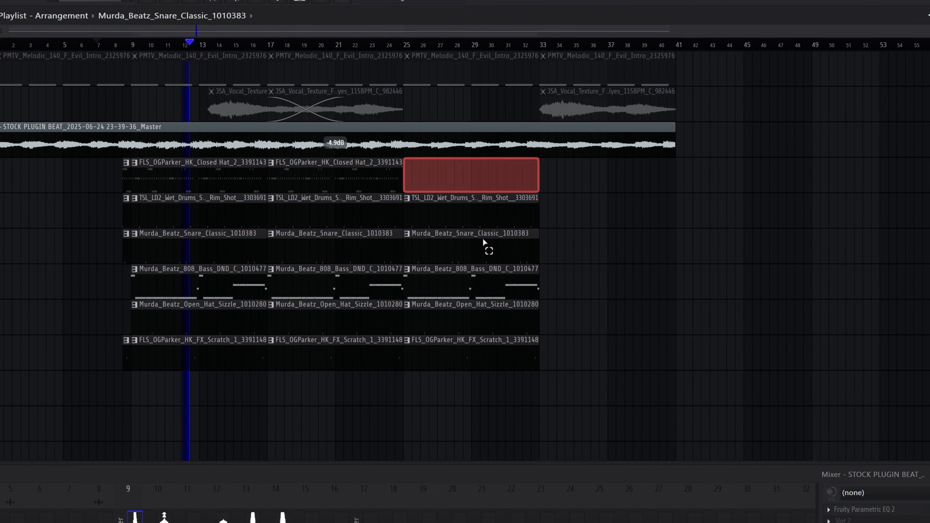
pyautogui.press('Delete')
# Select the drum clips on tracks 11 to 15 at bar 25 and duplicate them to bar 33.
pyautogui.moveTo(432, 202); pyautogui.dragTo(551, 356)
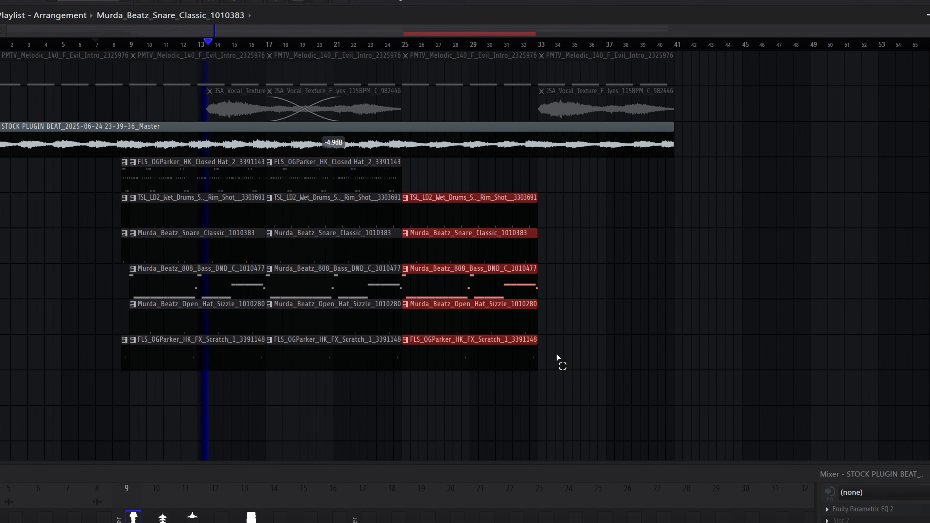
pyautogui.press('super')
pyautogui.press('super')
pyautogui.moveTo(446, 205); pyautogui.dragTo(539, 380)
pyautogui.hotkey('ctrl', 'b')
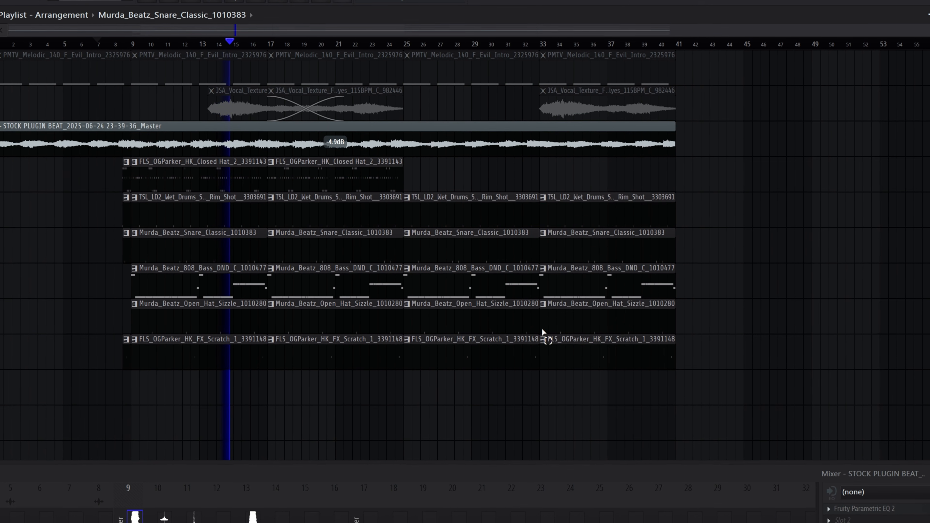
# Place a closed hat pattern clip at bar 33 on track 10.
pyautogui.click(335, 174)
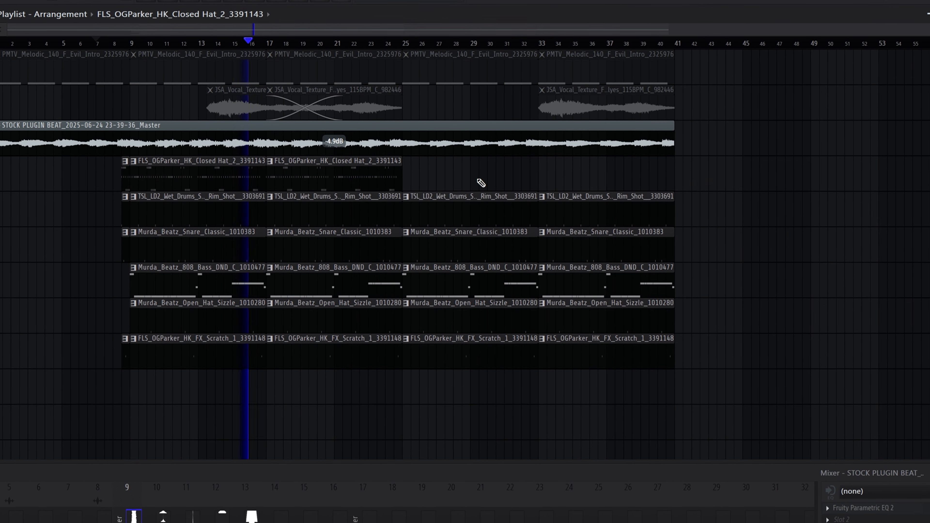
pyautogui.click(543, 180)
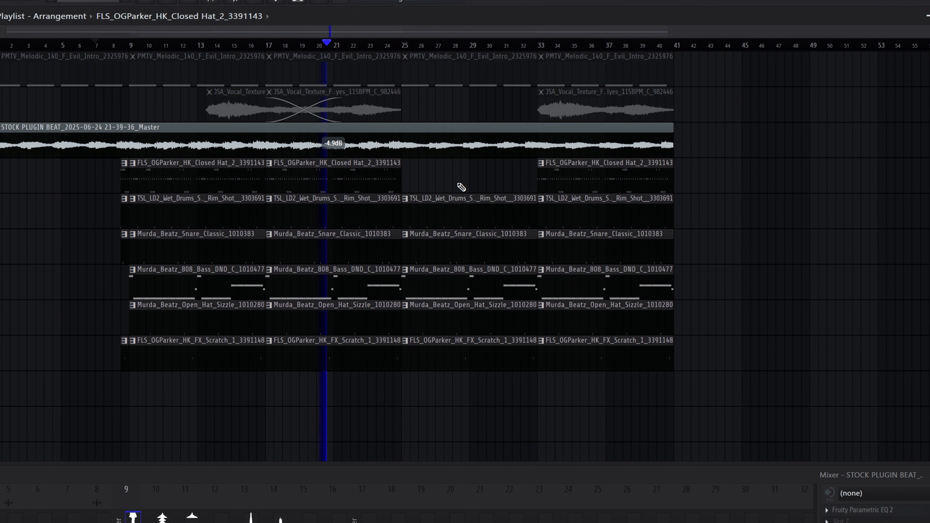
# Select tracks 9 to 15 across the first 41 bars and duplicate them to extend the song to bar 81.
pyautogui.moveTo(40, 128); pyautogui.dragTo(654, 344)
pyautogui.hotkey('ctrl', 'b')
pyautogui.scroll(-3, 357, 379)
pyautogui.keyDown('ctrl'); pyautogui.click(375, 399); pyautogui.keyUp('ctrl')
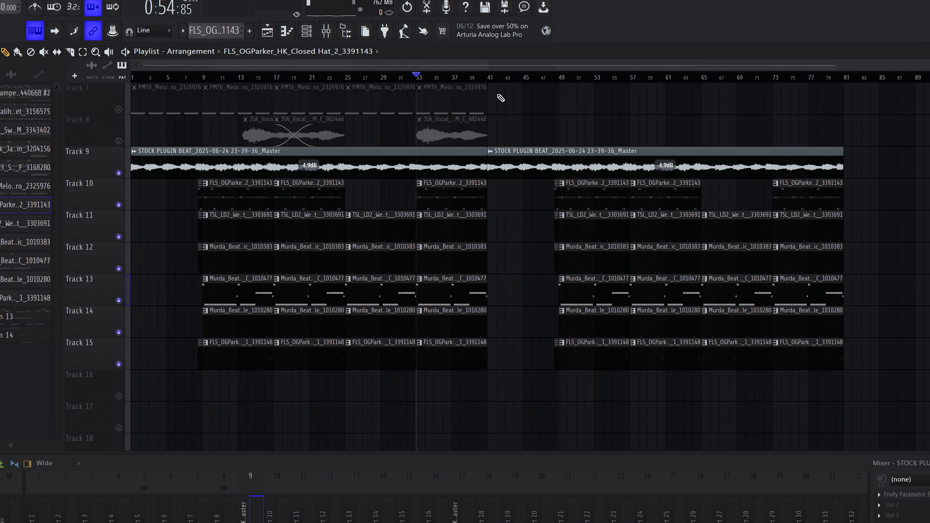
# Select bars 41 to 81 on the timeline and duplicate that section once more.
pyautogui.moveTo(483, 79); pyautogui.dragTo(825, 93)
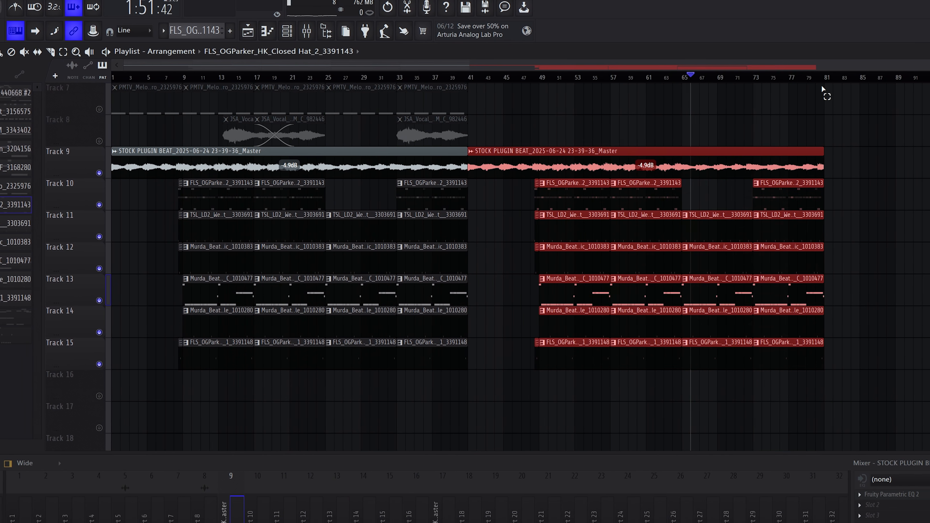
pyautogui.scroll(-3, 637, 388)
pyautogui.hotkey('ctrl', 'b')
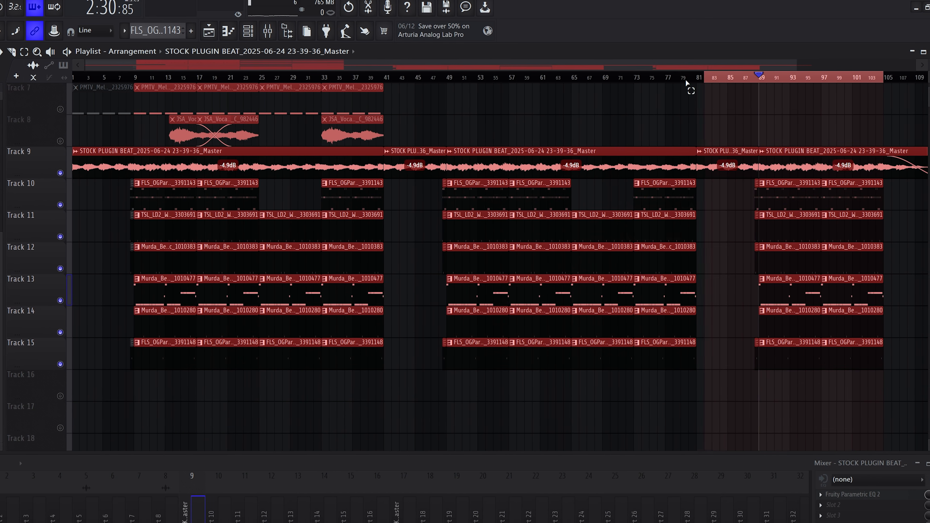
pyautogui.moveTo(685, 80); pyautogui.dragTo(571, 87)
pyautogui.moveTo(875, 76); pyautogui.dragTo(690, 79)
pyautogui.moveTo(568, 79); pyautogui.dragTo(250, 80)
pyautogui.moveTo(686, 78); pyautogui.dragTo(391, 82)
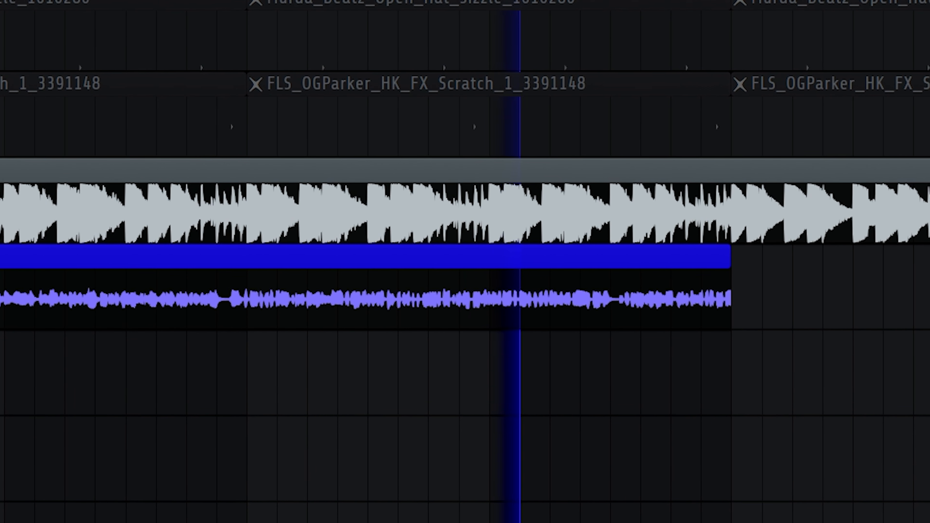
# Add another GEO clip directly after the existing GEO clip on its track.
pyautogui.scroll(-1, 523, 473)
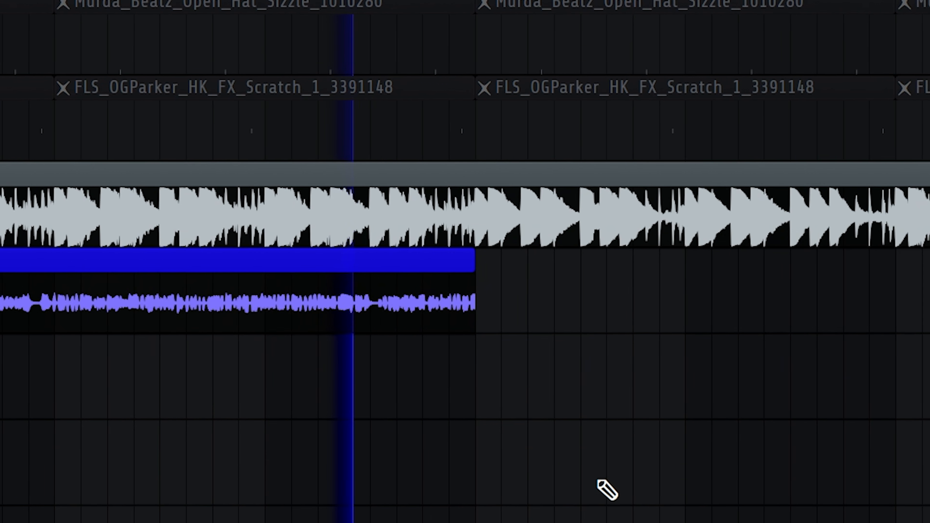
pyautogui.click(552, 498)
pyautogui.rightClick(589, 447)
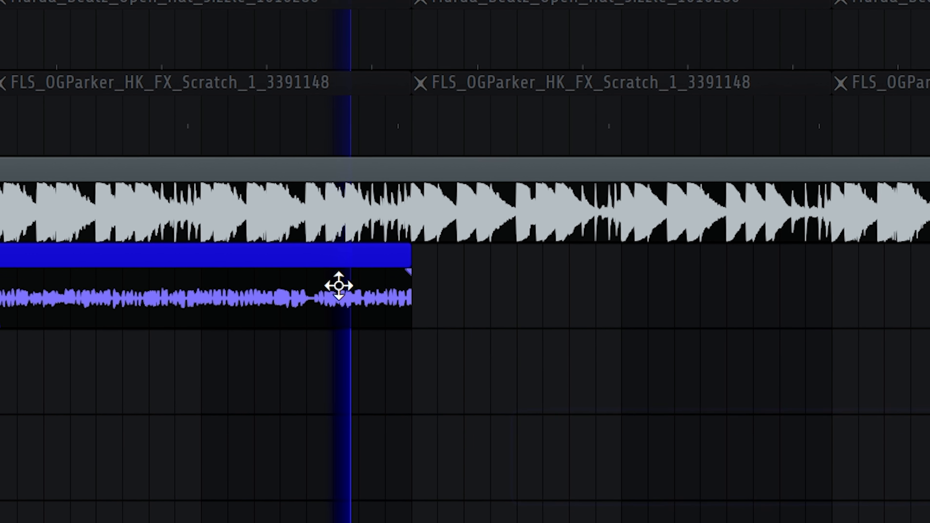
pyautogui.click(463, 308)
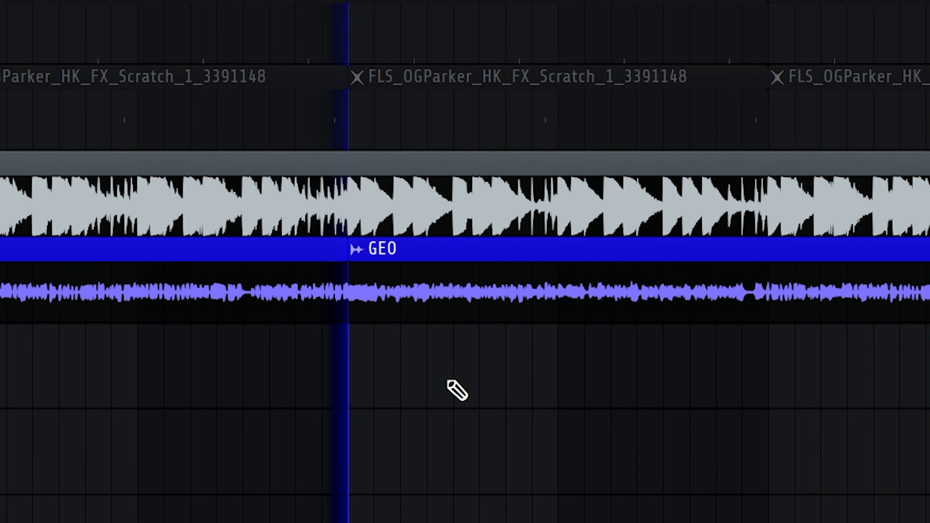